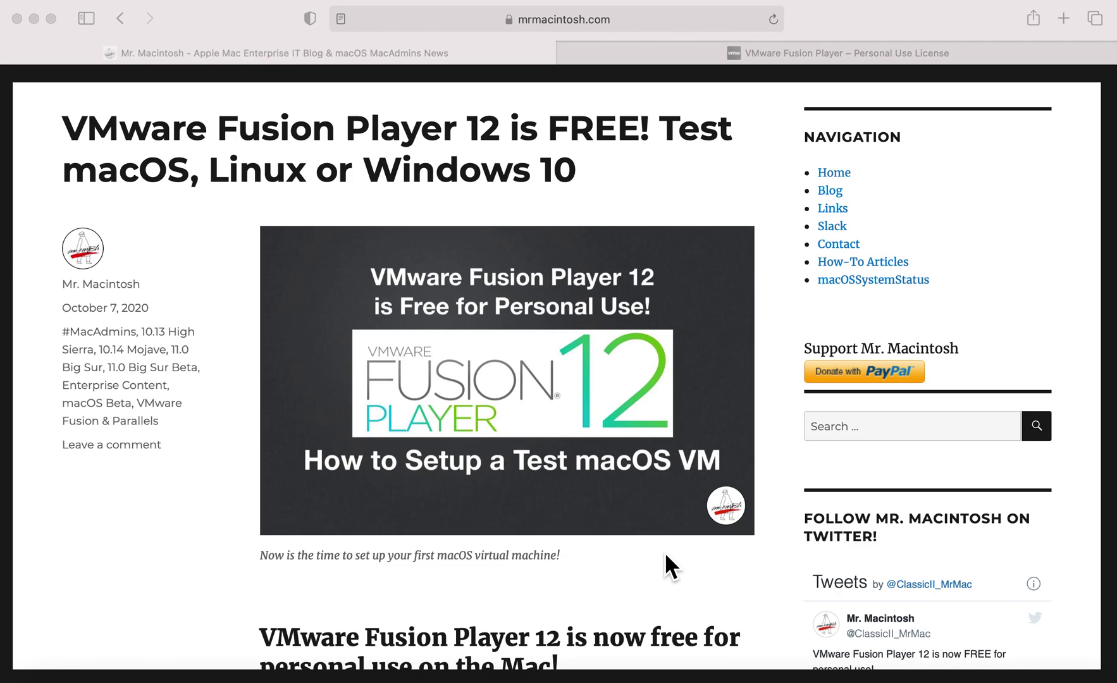
Step: Read the Fusion Player 12 article through the account registration section and view VMware's Personal Use License registration page
scroll(665, 555, down, 5)
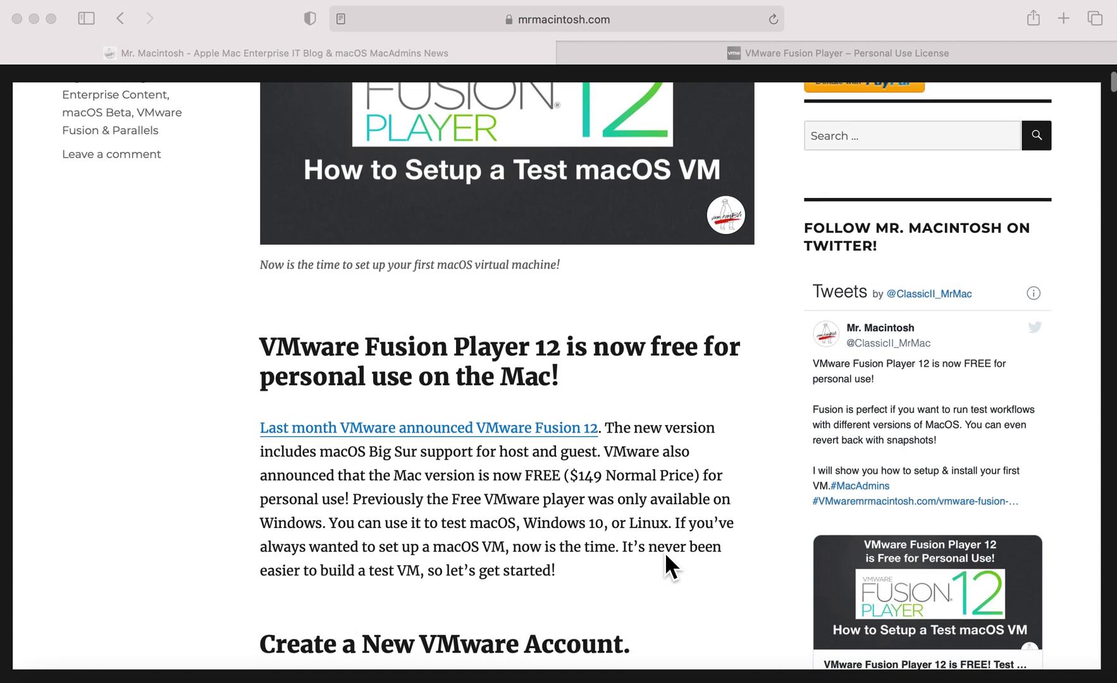
scroll(665, 555, down, 5)
scroll(664, 563, down, 6)
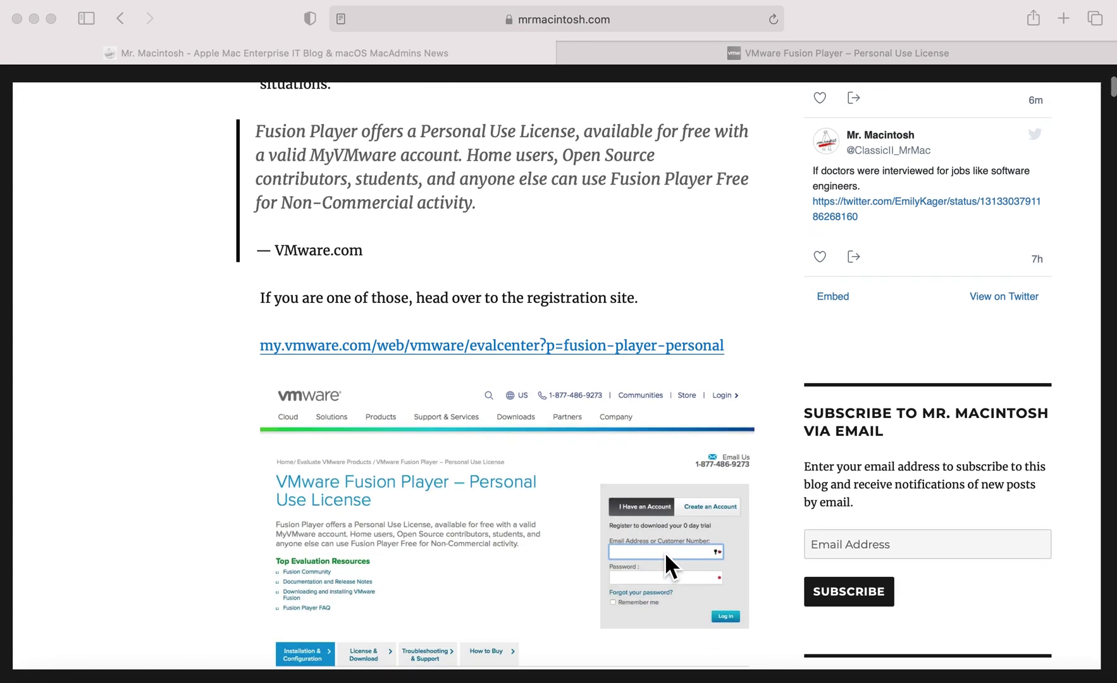
scroll(664, 551, down, 2)
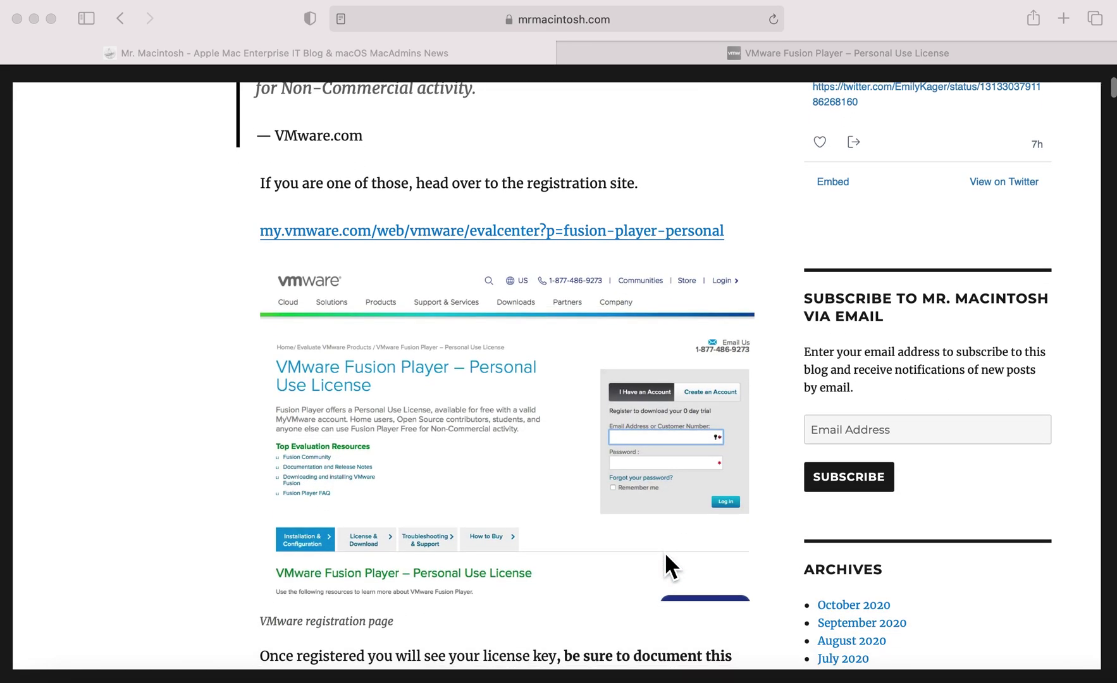
scroll(664, 551, down, 1)
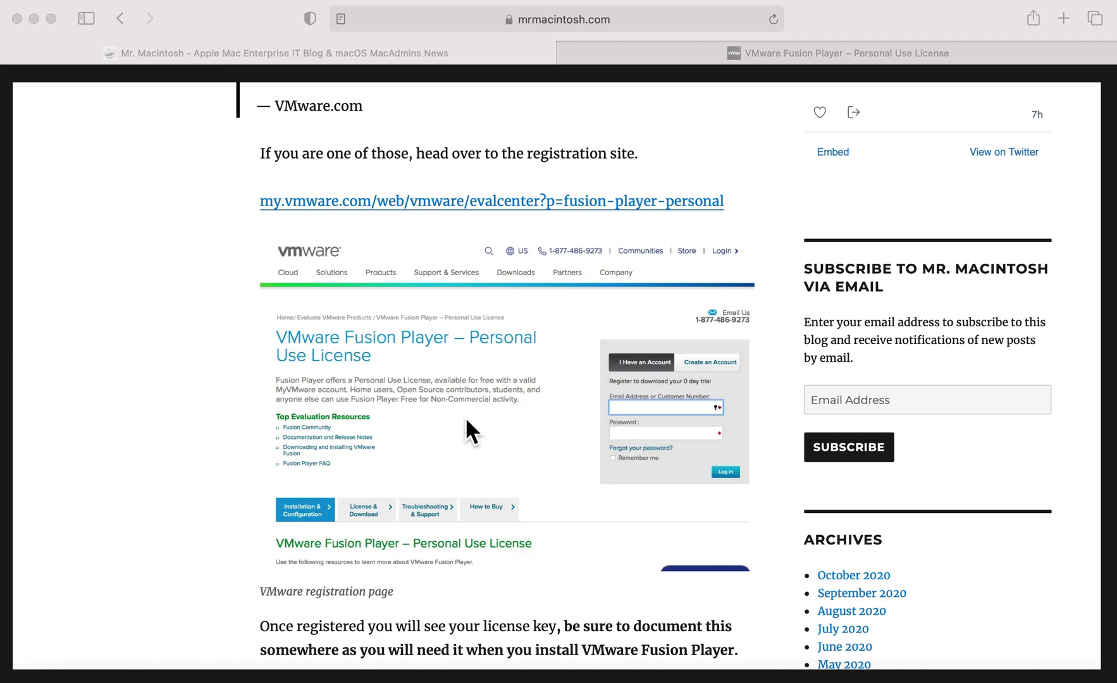
click(809, 52)
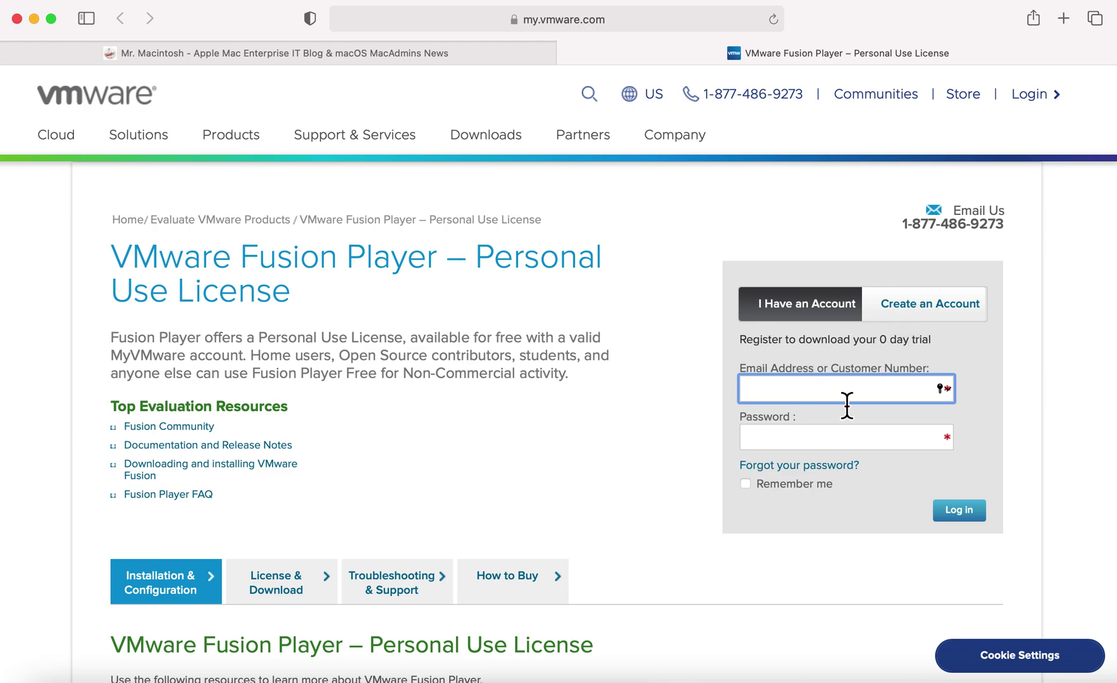
Step: Return to the article and read its license key and installation sections through the installation method image
click(319, 54)
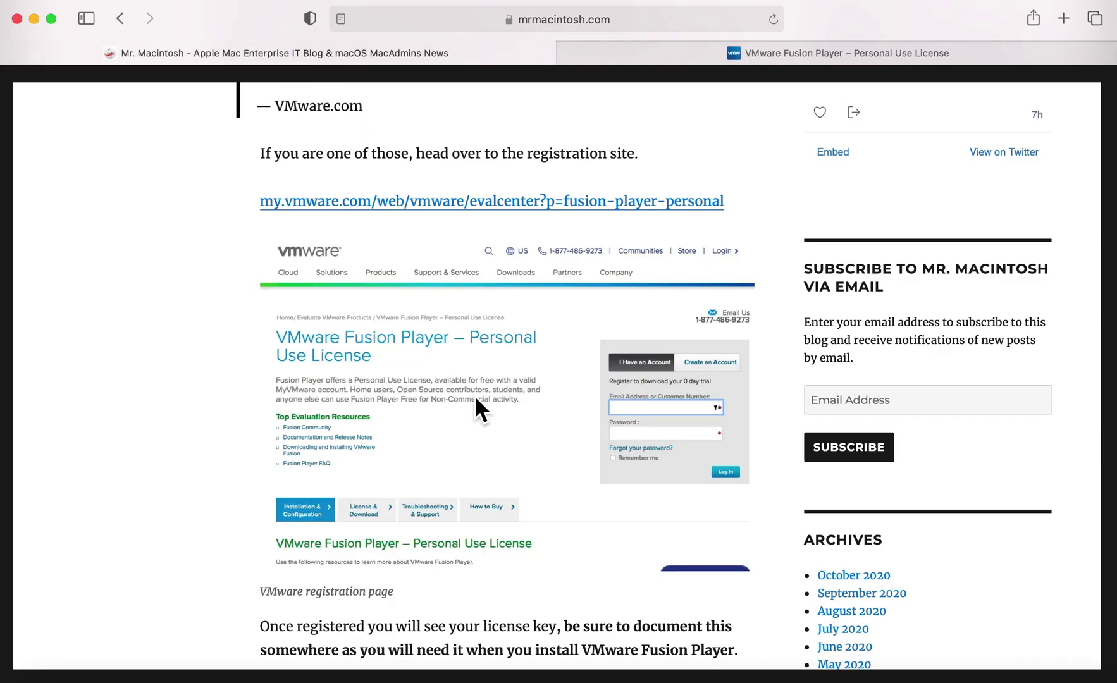
scroll(475, 395, down, 5)
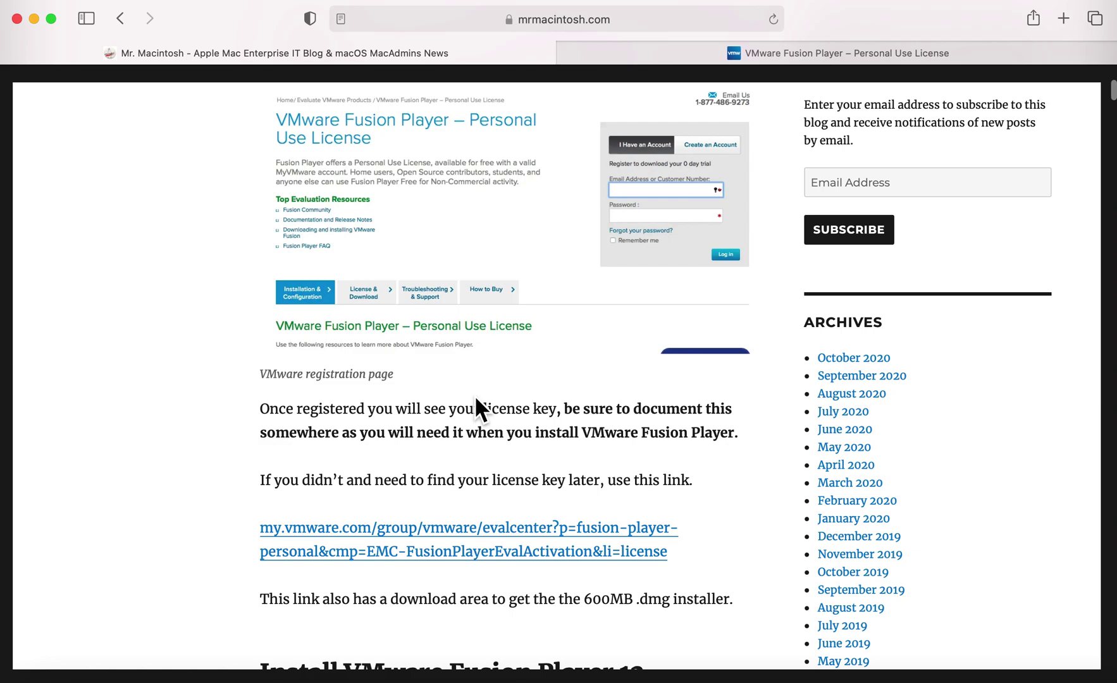
scroll(475, 395, down, 2)
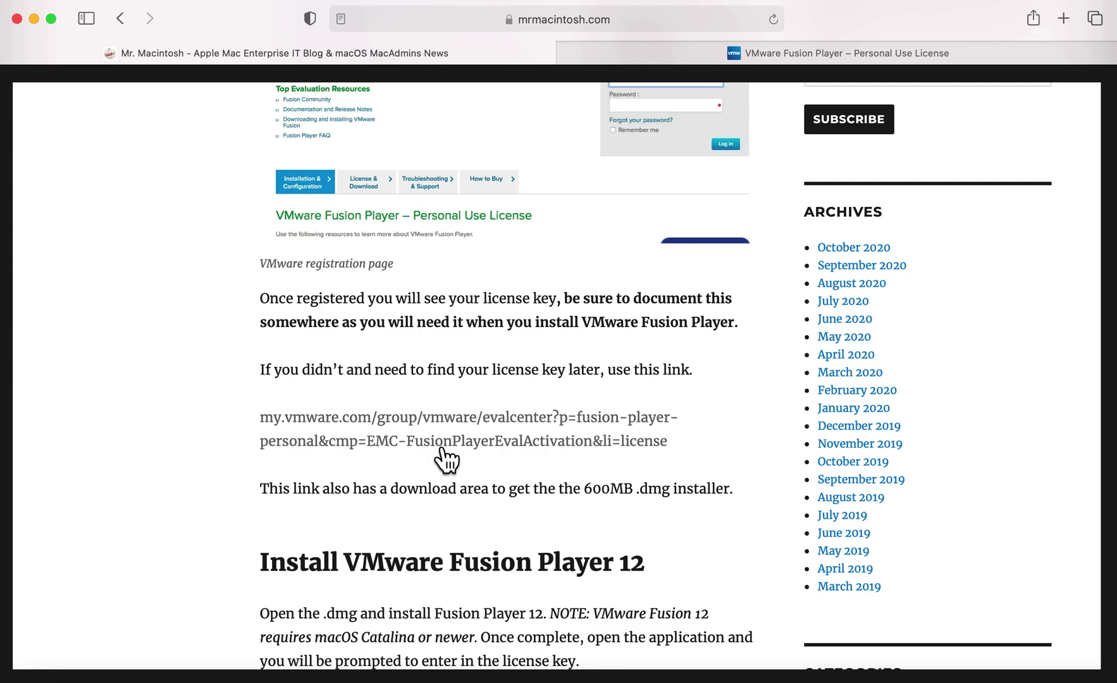
scroll(486, 499, up, 1)
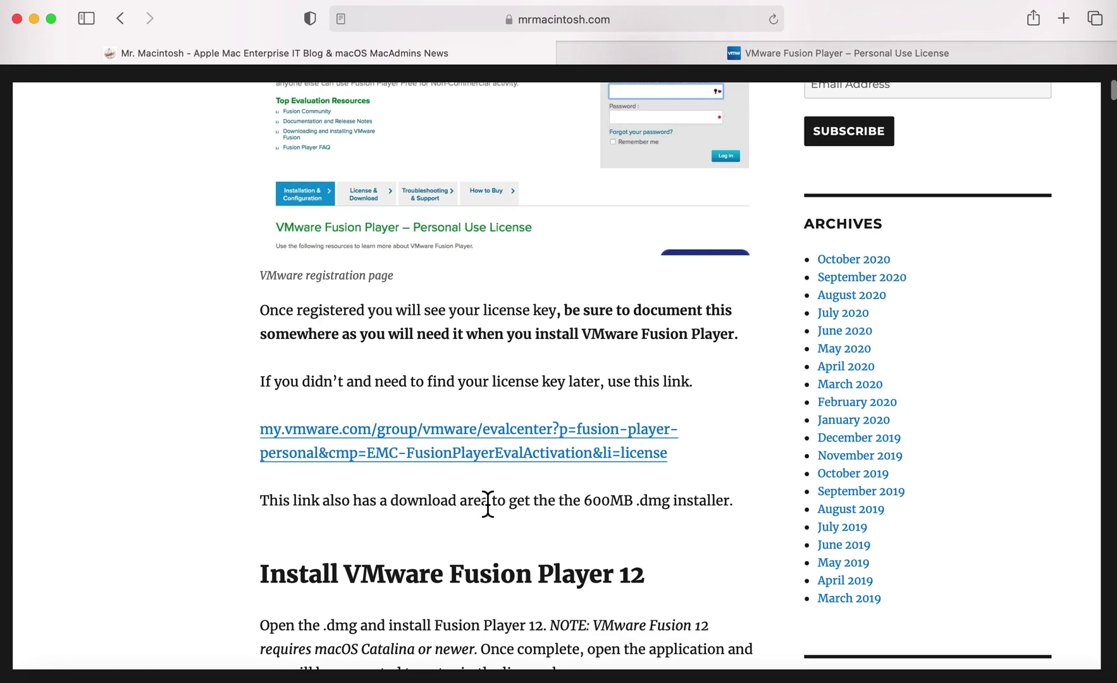
scroll(498, 504, down, 10)
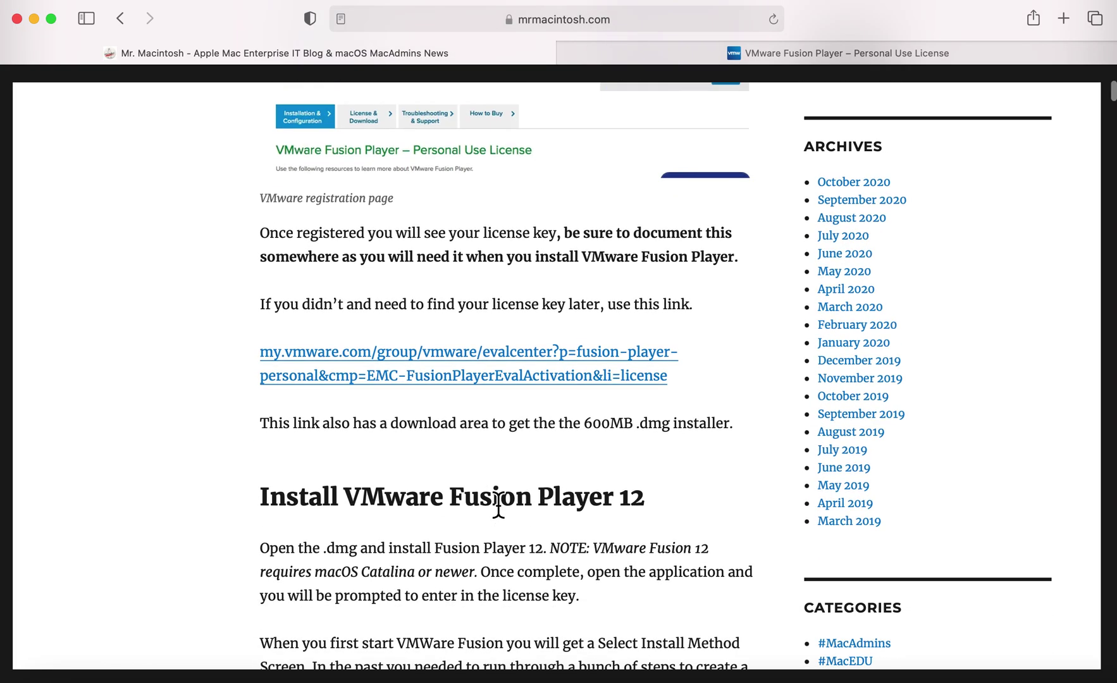
scroll(498, 504, down, 5)
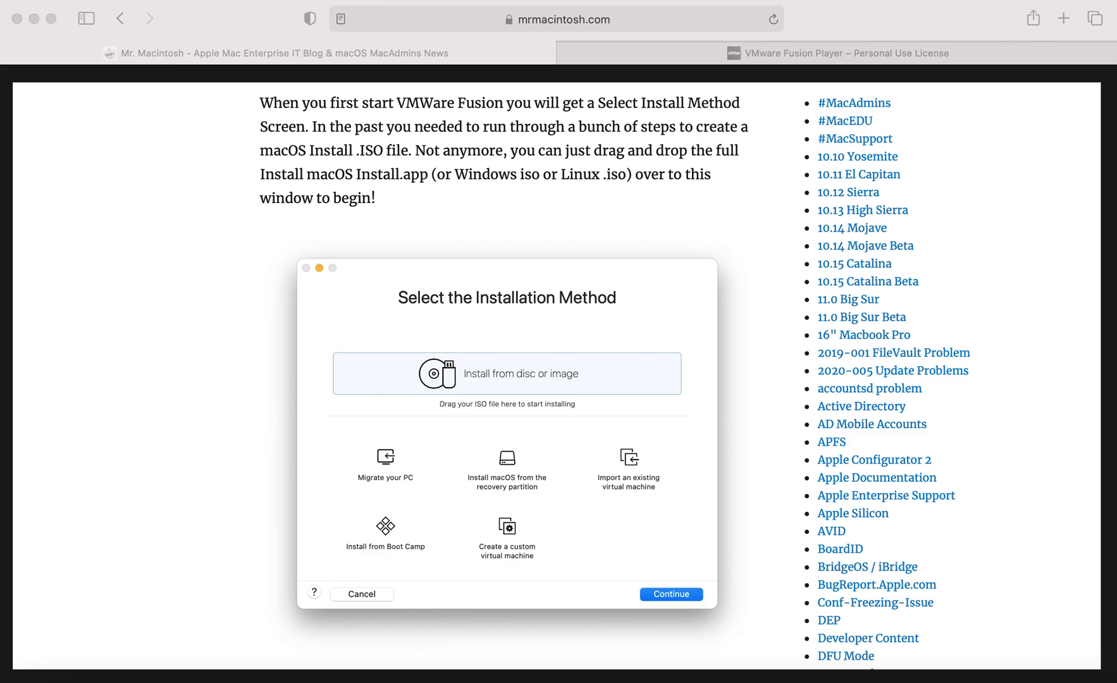
scroll(667, 327, down, 1)
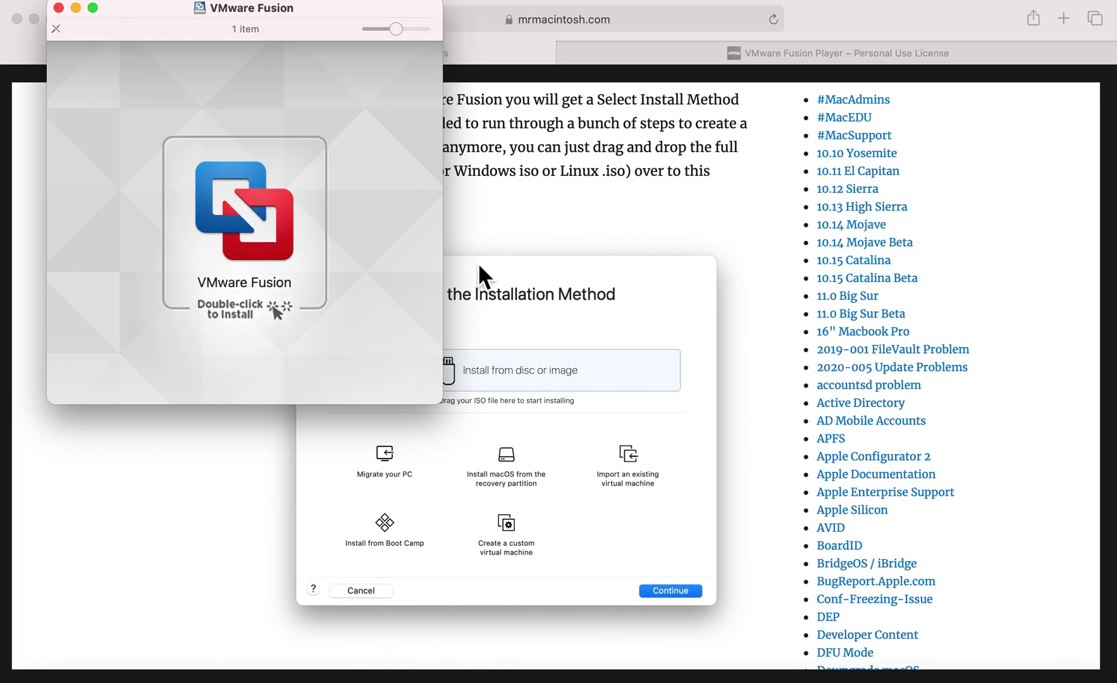
Step: Close the VMware Fusion installer window and start creating a new virtual machine in VMware Fusion
click(278, 248)
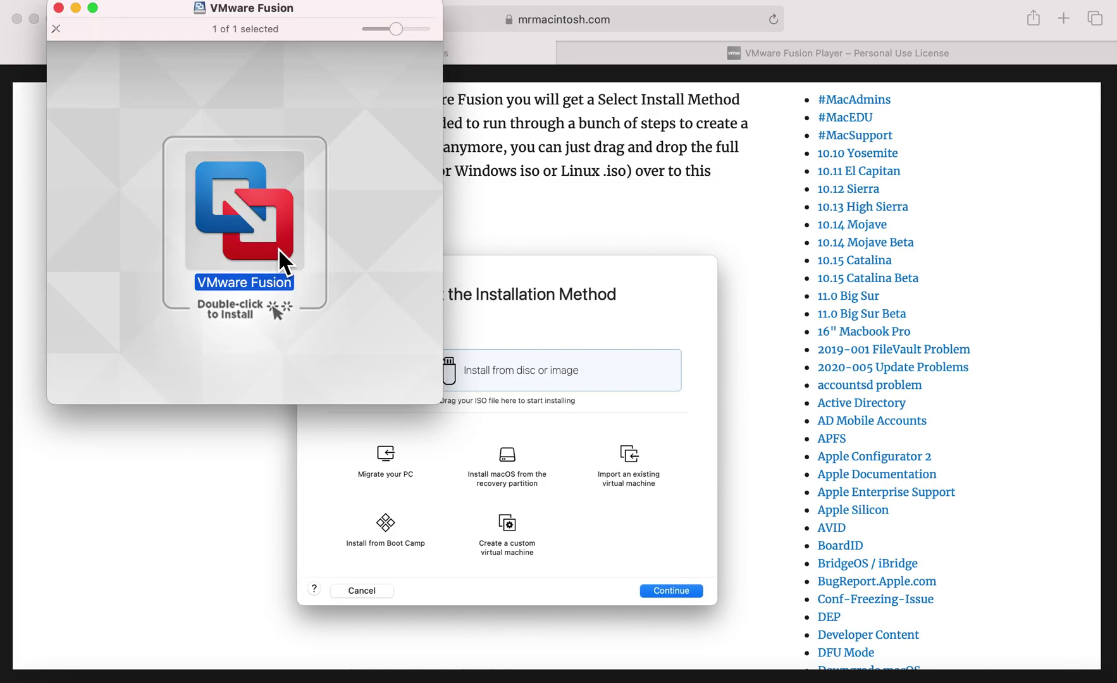
click(58, 8)
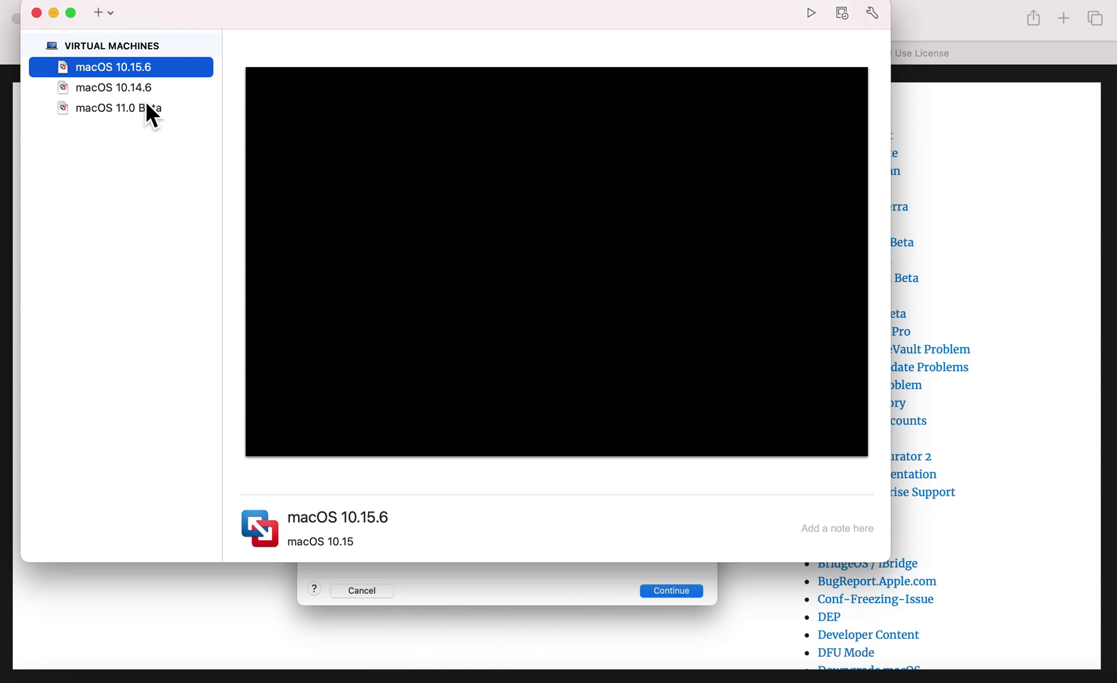
click(111, 15)
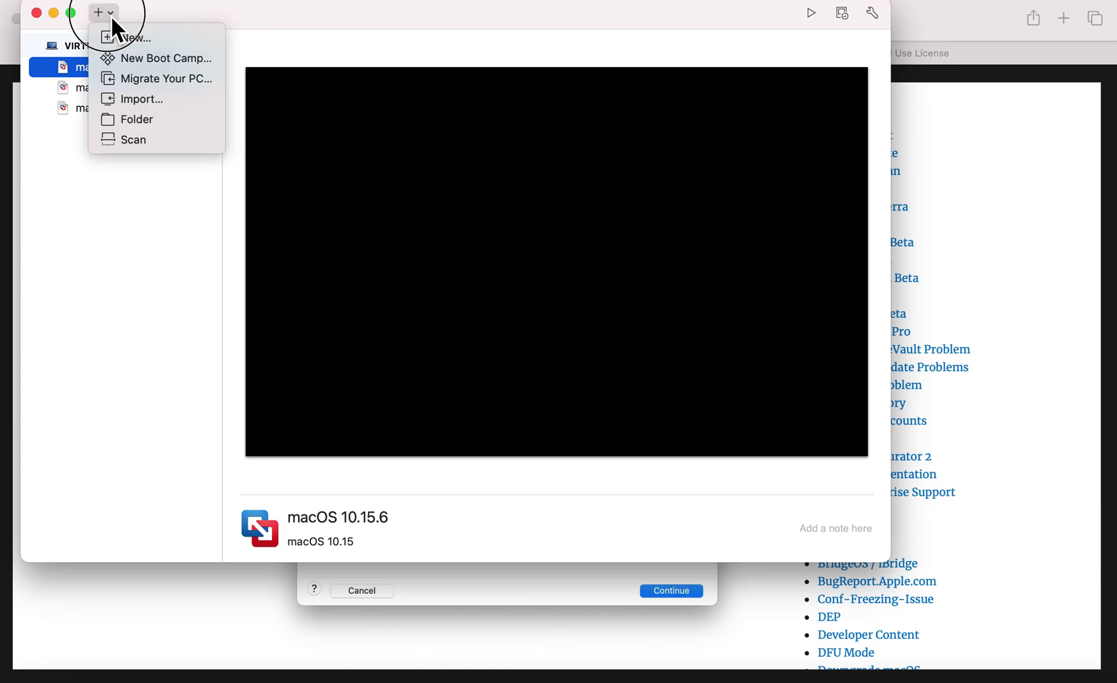
click(167, 38)
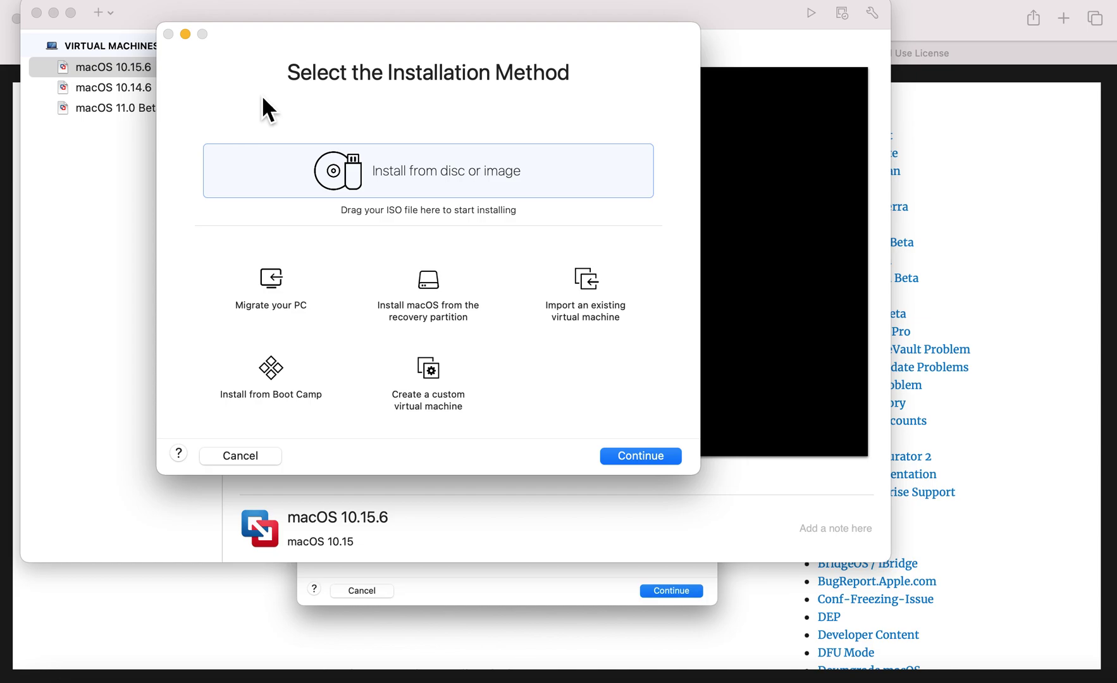
Step: Choose the Install macOS Big Sur Beta 6 application as the new virtual machine's installation source and proceed to the configuration summary
drag(374, 50, 488, 89)
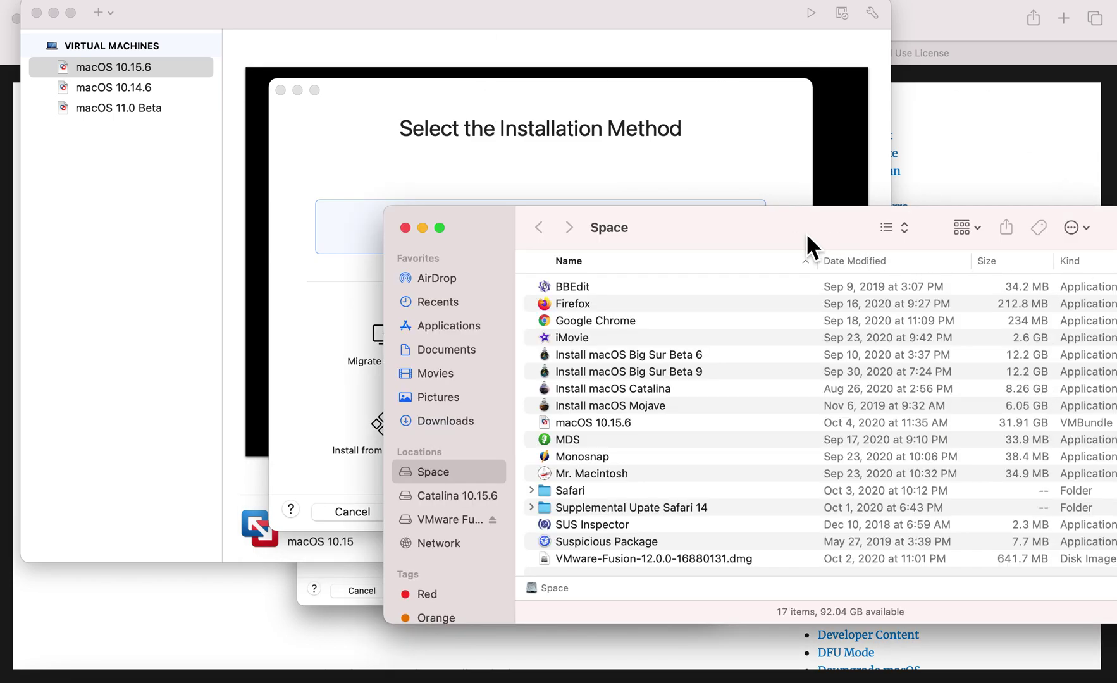
drag(805, 234, 1027, 344)
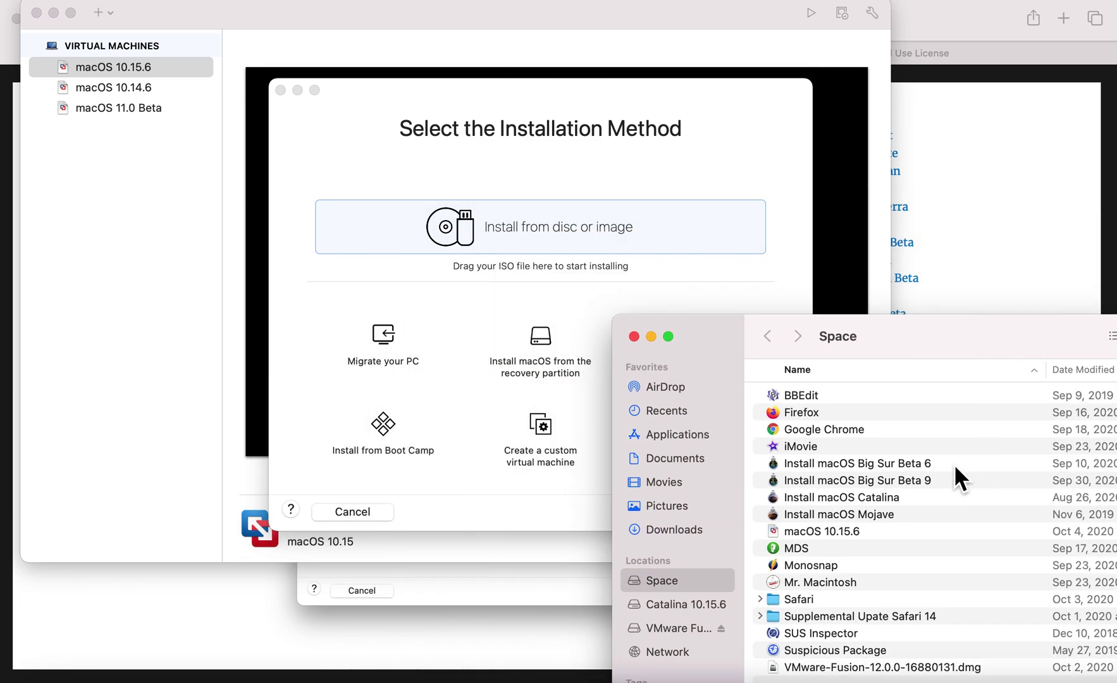
drag(928, 482, 626, 225)
drag(717, 327, 435, 164)
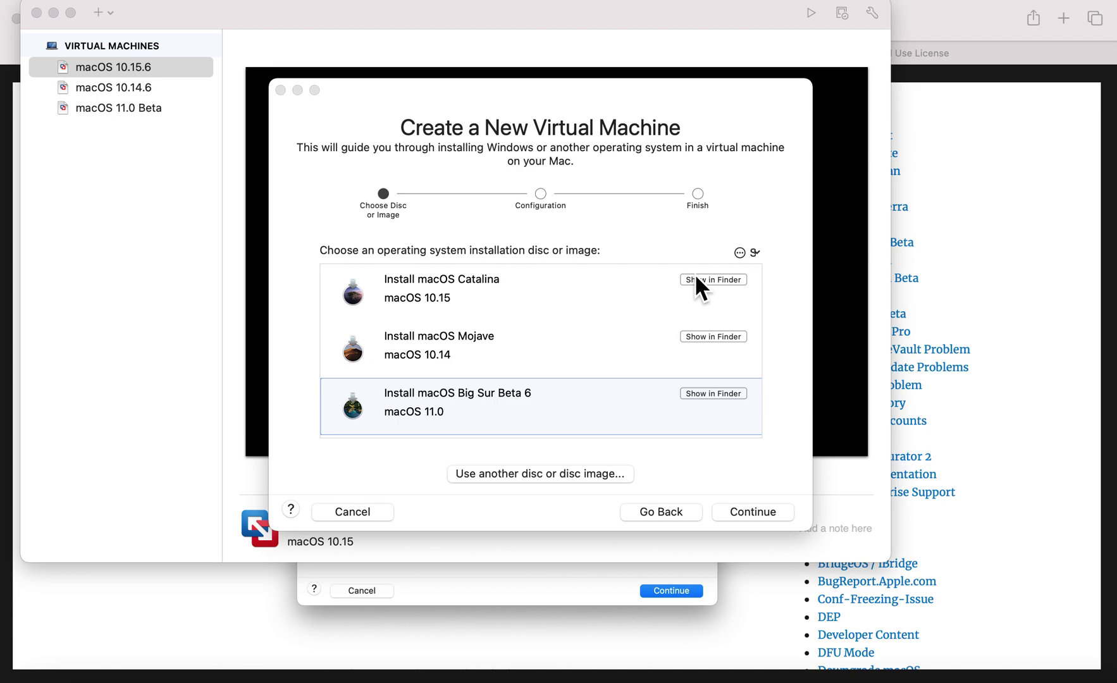
click(755, 511)
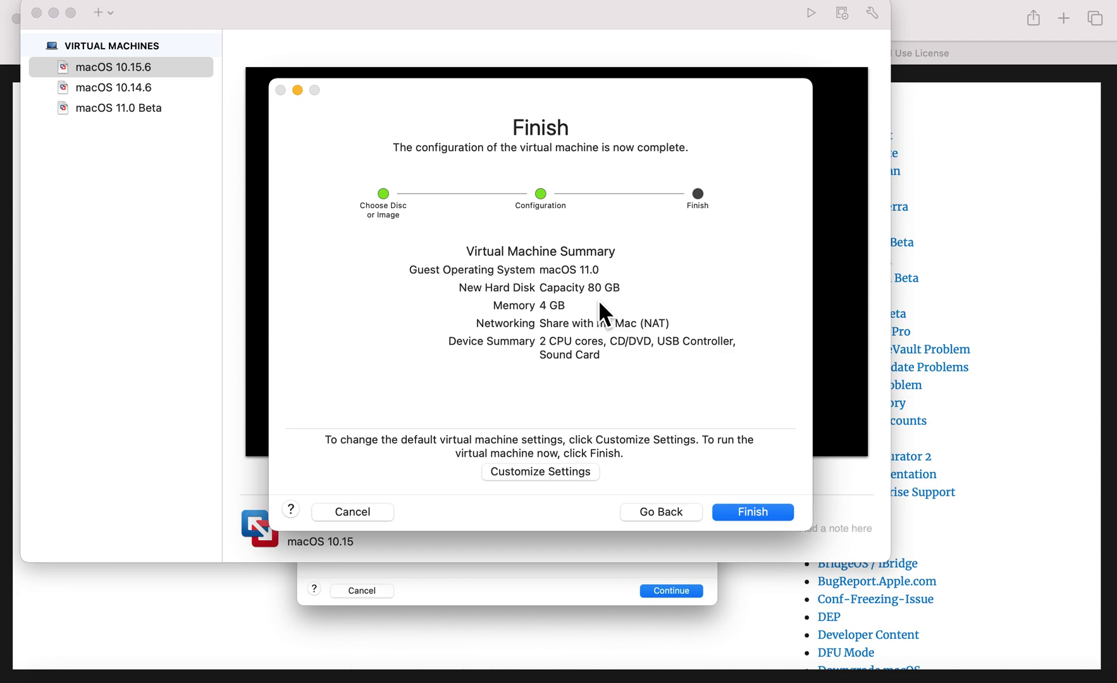
Step: Finish the configuration with the default settings and save the virtual machine as "macOS 11.0 2" in the Virtual Machines folder
click(766, 514)
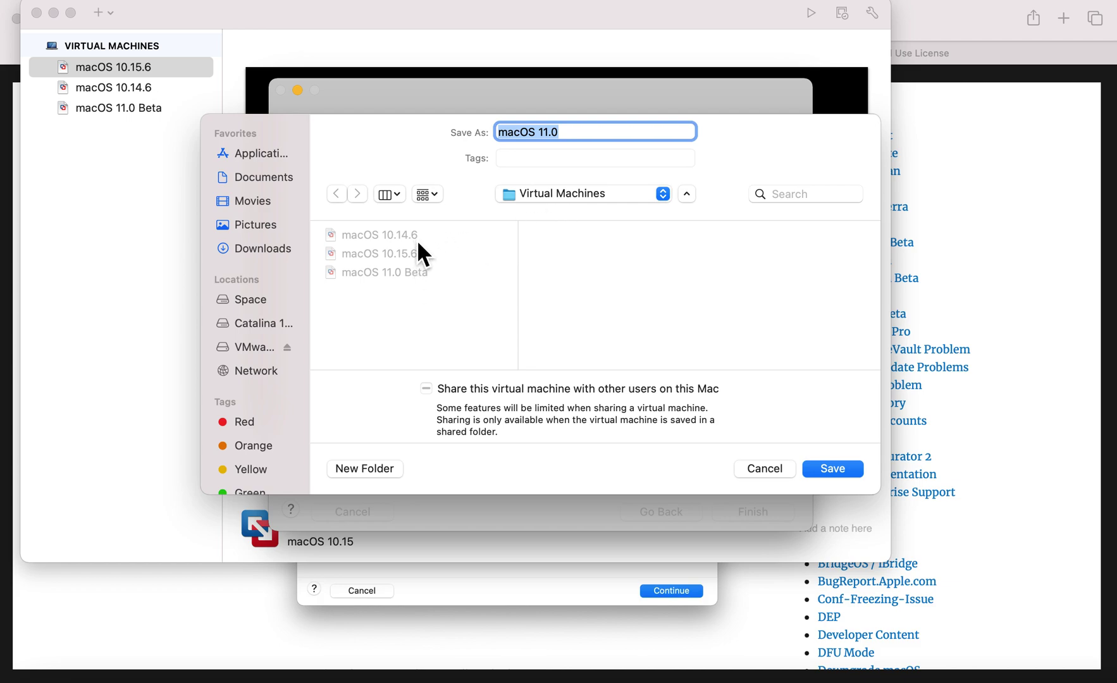
click(593, 132)
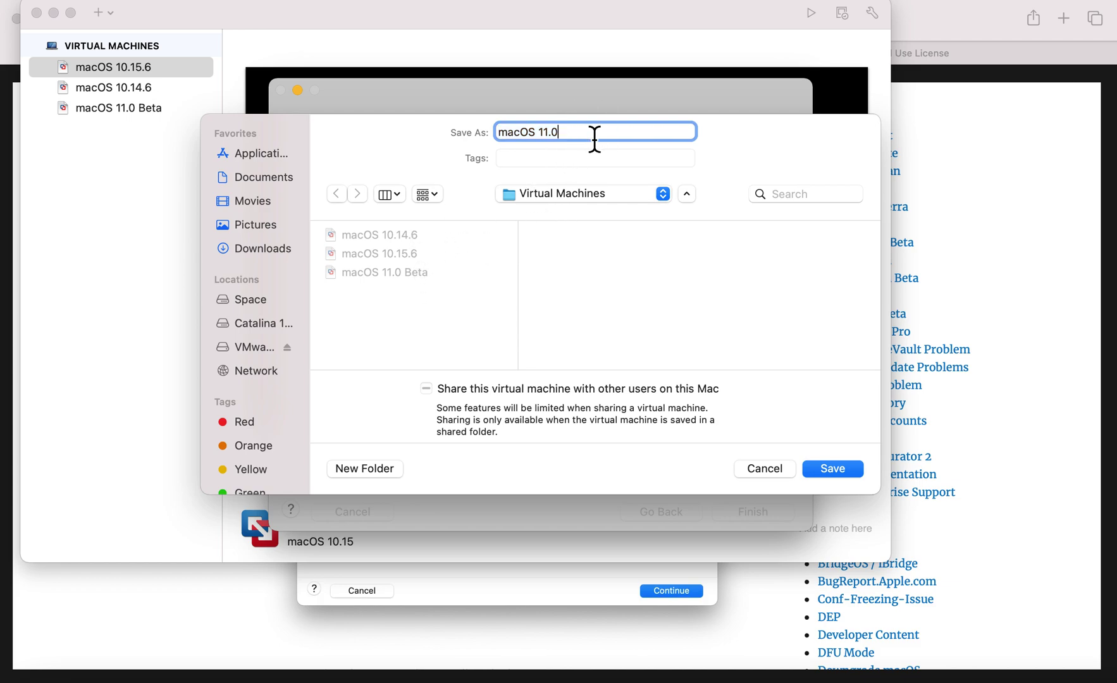
text(2)
click(833, 469)
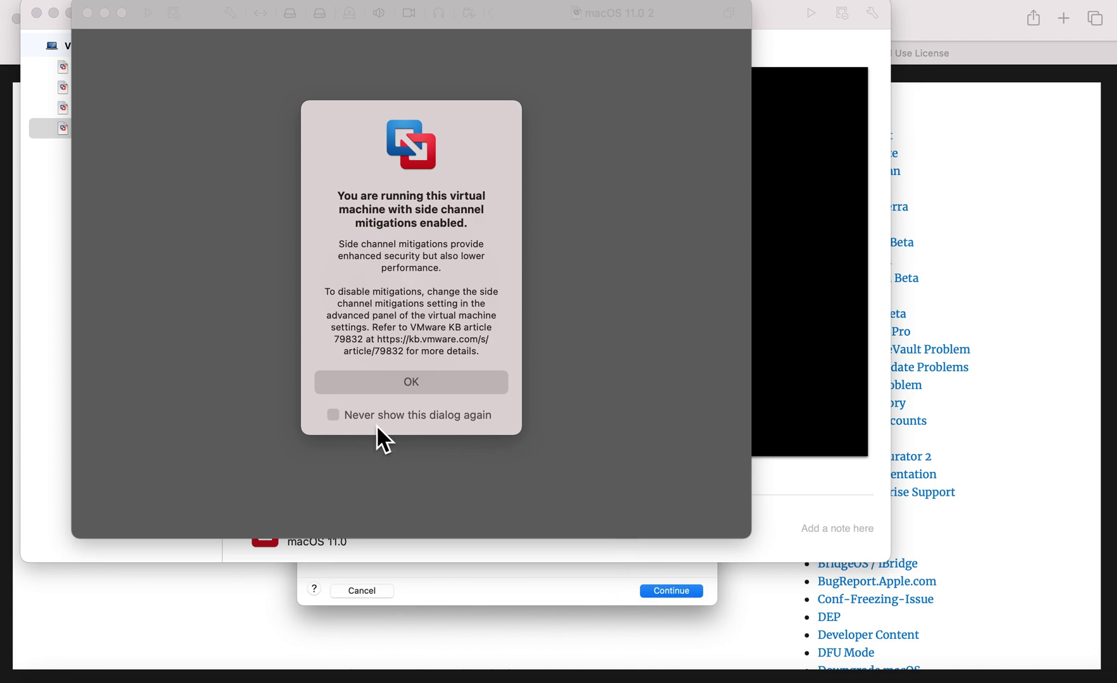
Step: Dismiss the side channel mitigations notice and stop the starting macOS 11.0 2 virtual machine so its settings can be changed
click(407, 382)
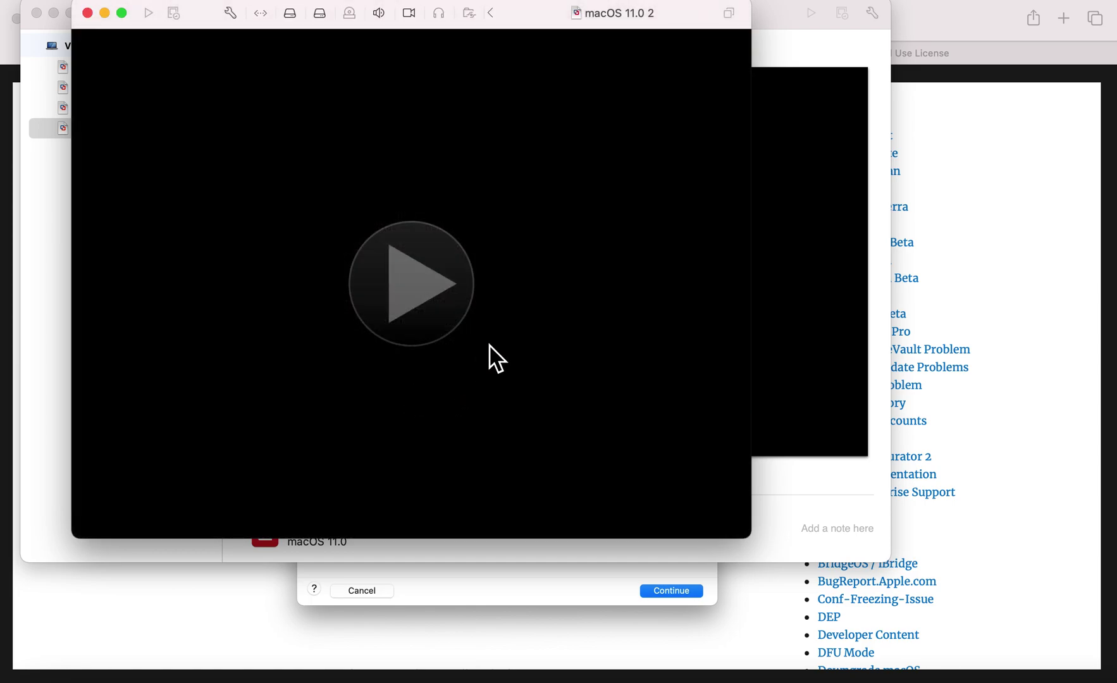
click(496, 281)
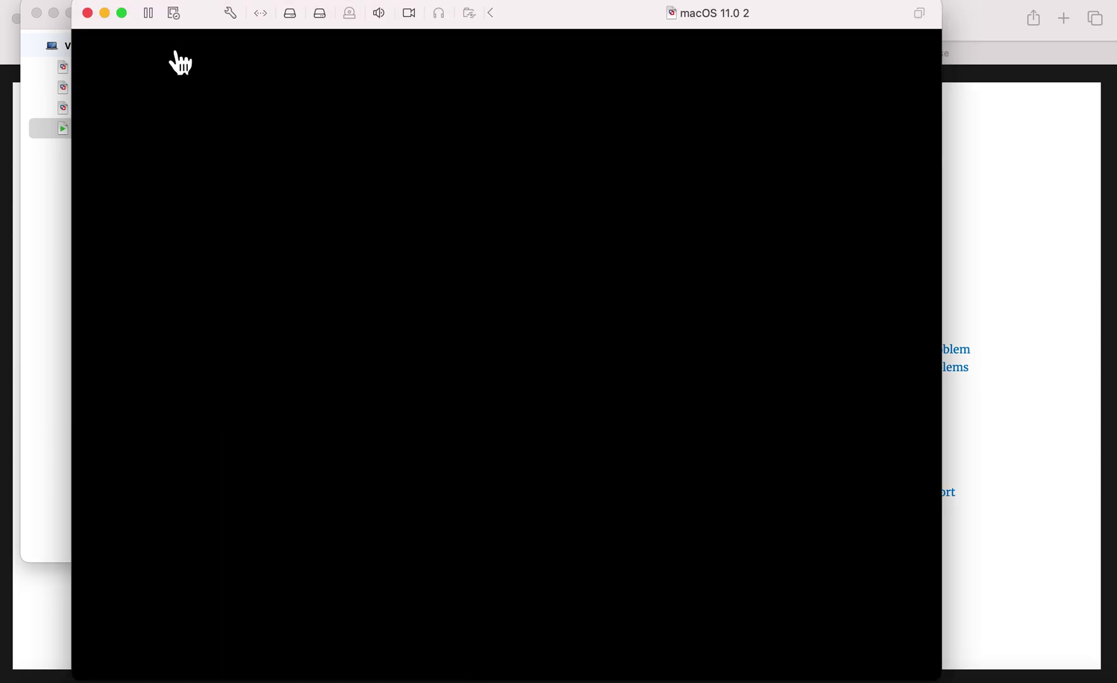
click(152, 14)
click(319, 6)
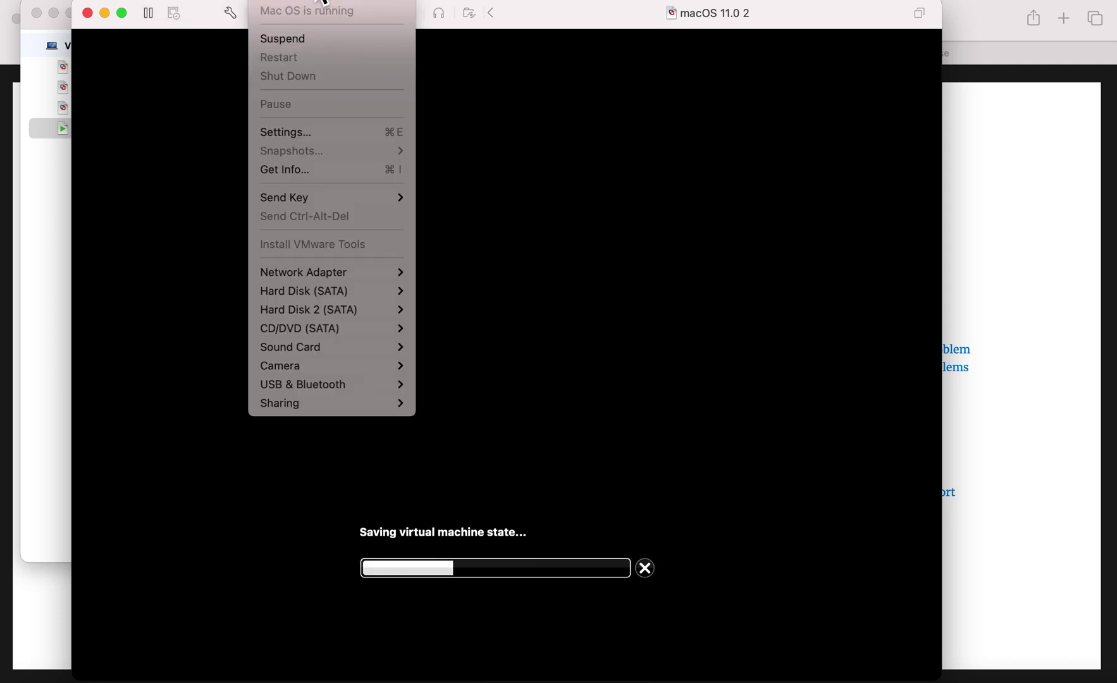
click(322, 3)
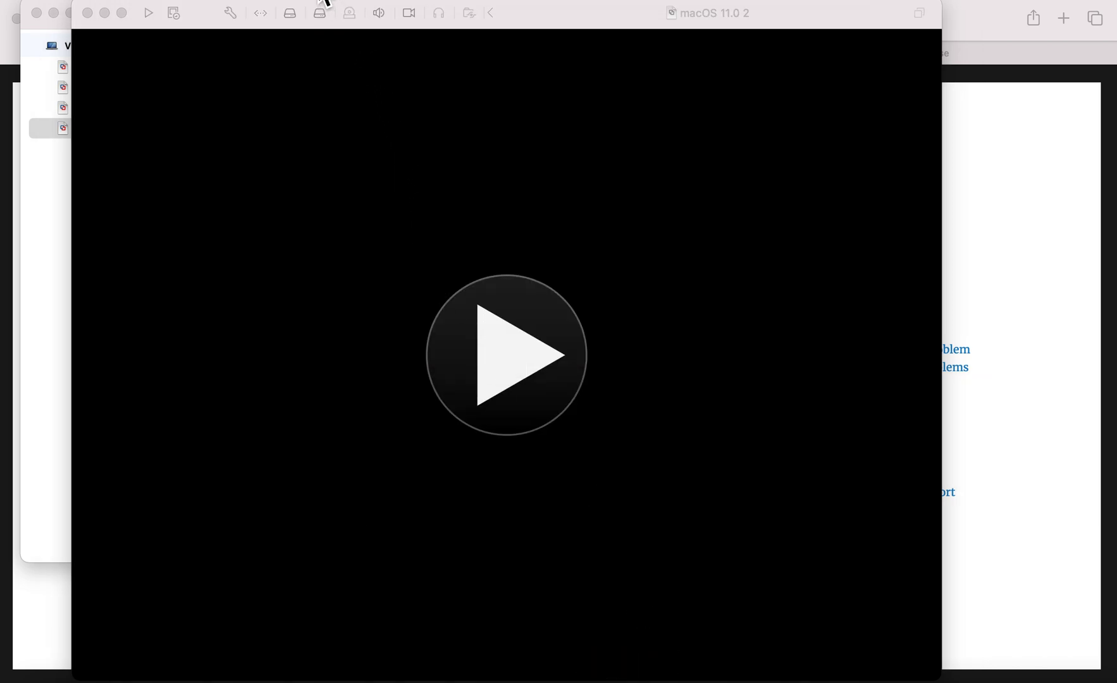
click(395, 155)
Step: Enable Disable Side Channel Mitigations in the virtual machine's advanced settings and close the settings
click(321, 3)
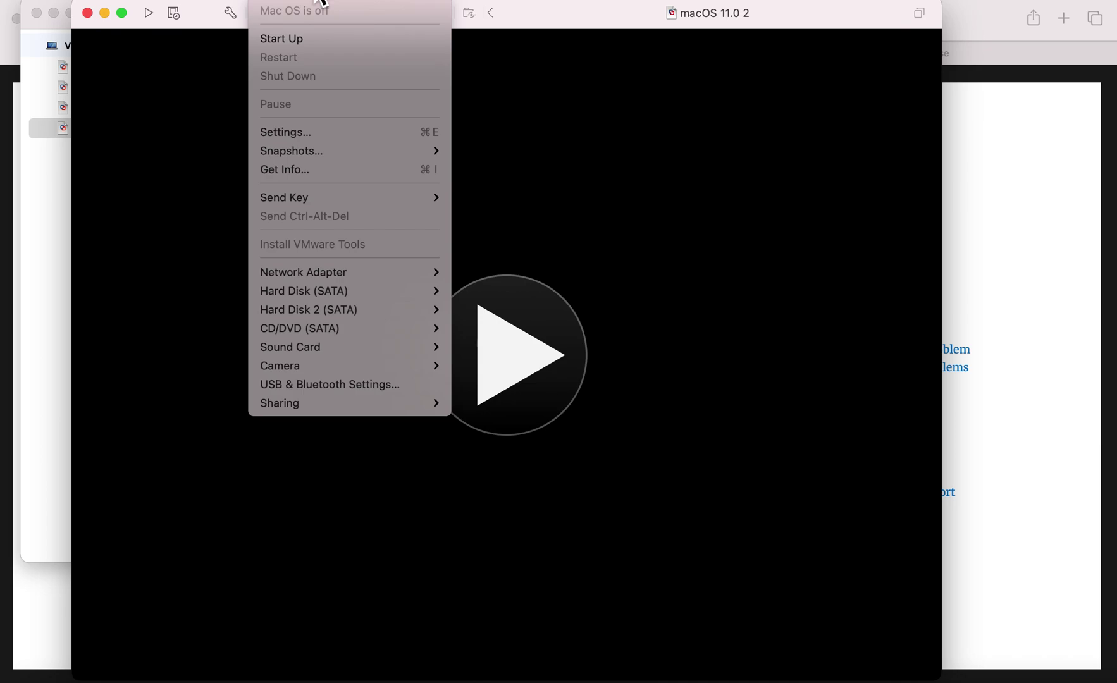
click(315, 133)
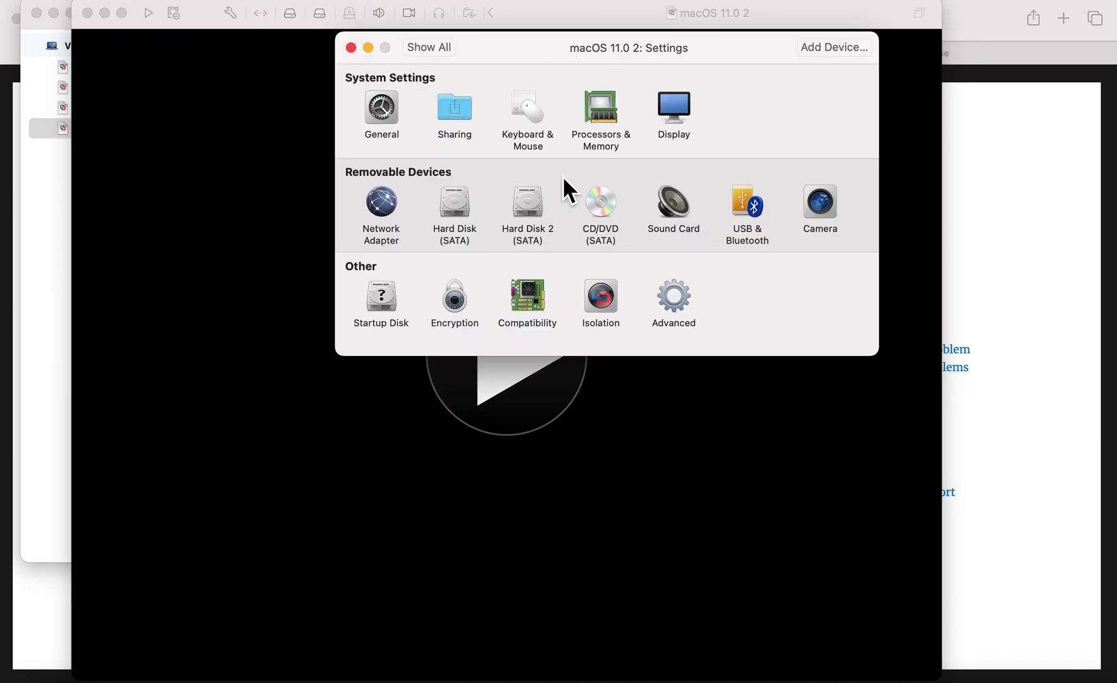
click(674, 307)
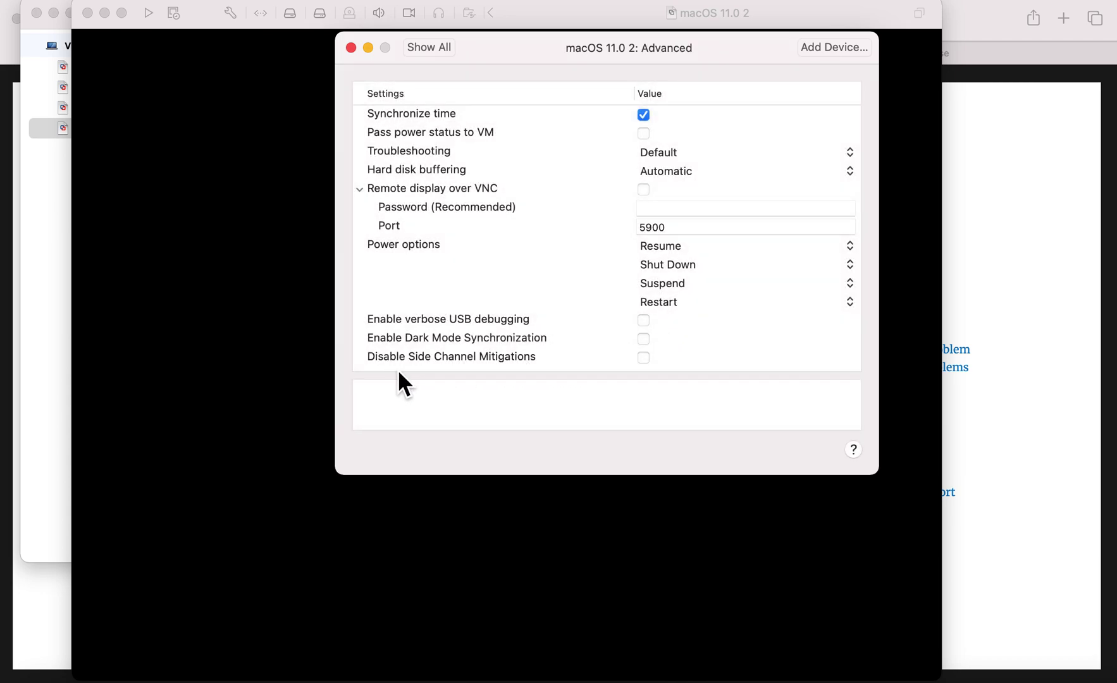
click(644, 358)
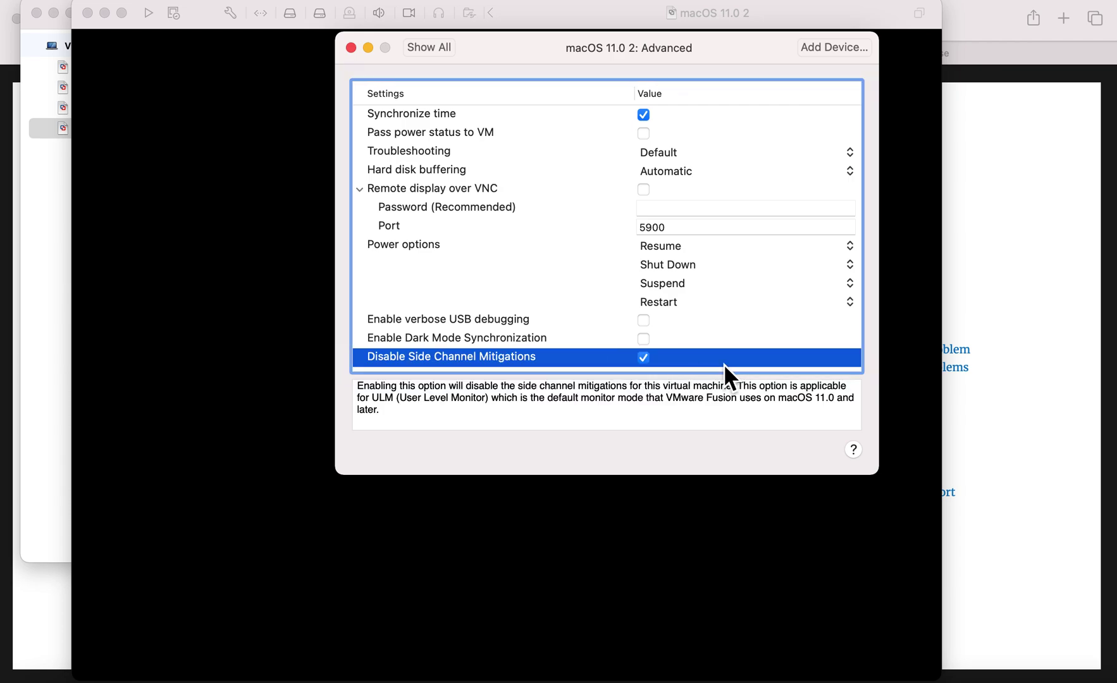
click(353, 48)
Step: Examine the macOS 11.0 2 virtual machine's processor core choices and memory allocation, and close its settings
click(313, 1)
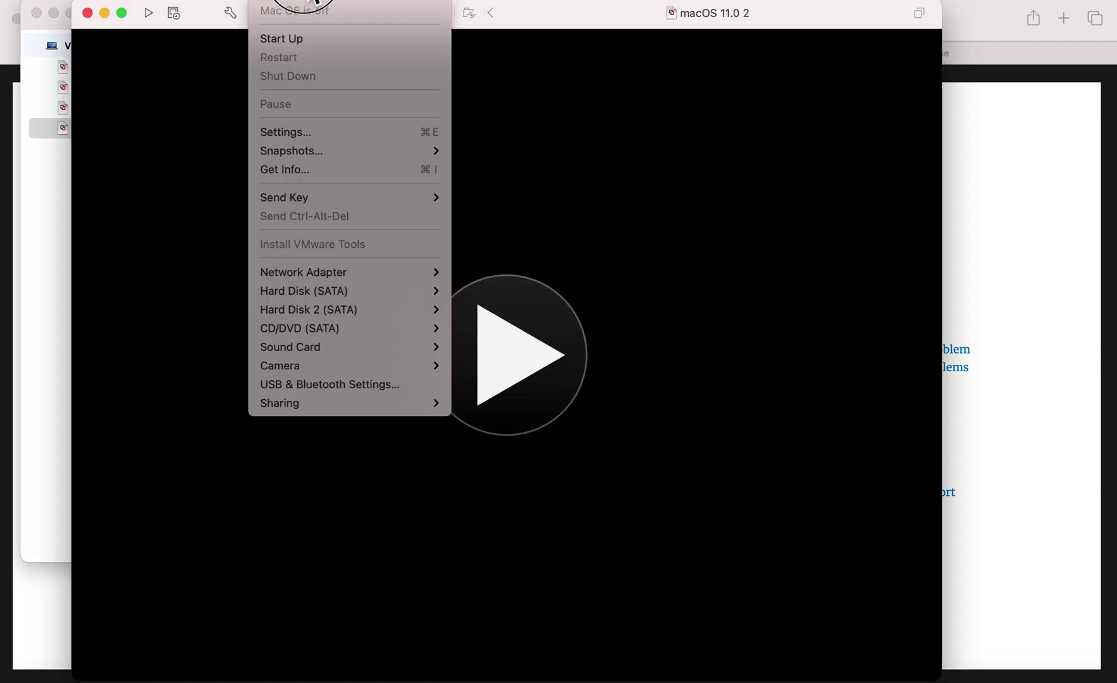
click(314, 2)
click(312, 1)
click(320, 130)
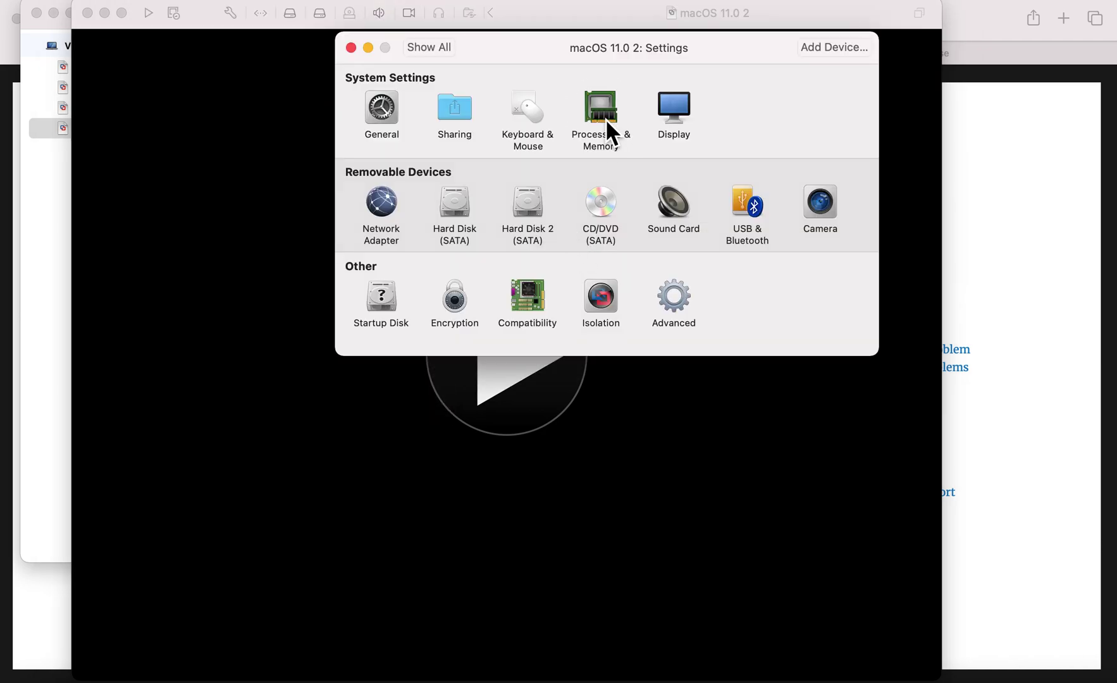
click(605, 119)
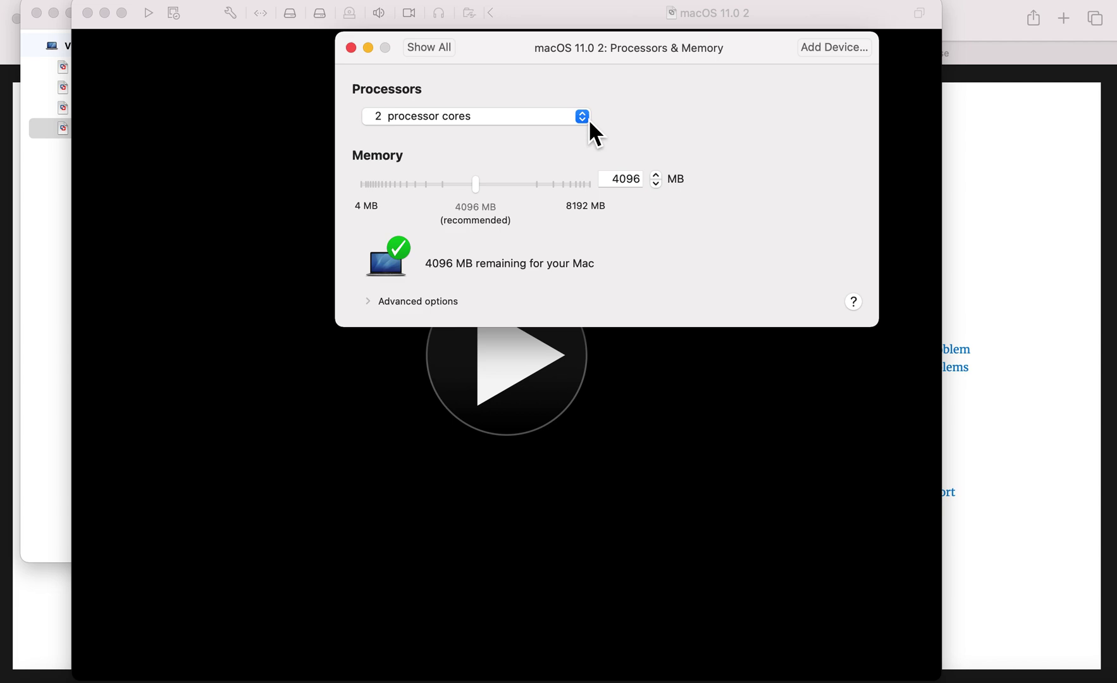
click(582, 116)
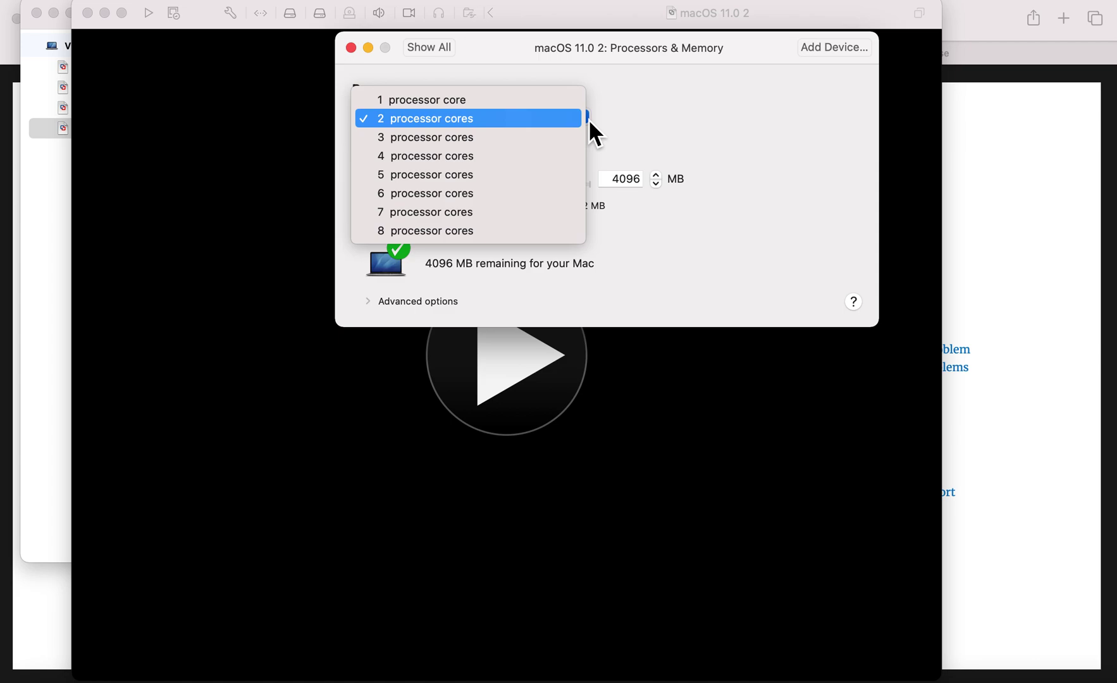
click(629, 127)
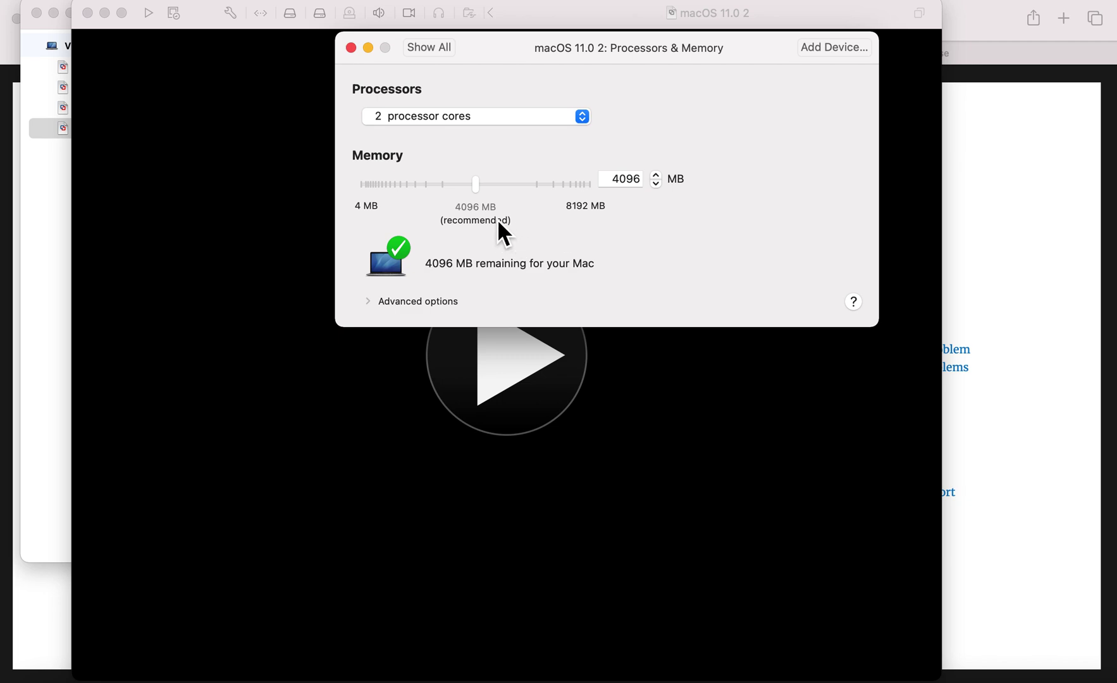
click(444, 54)
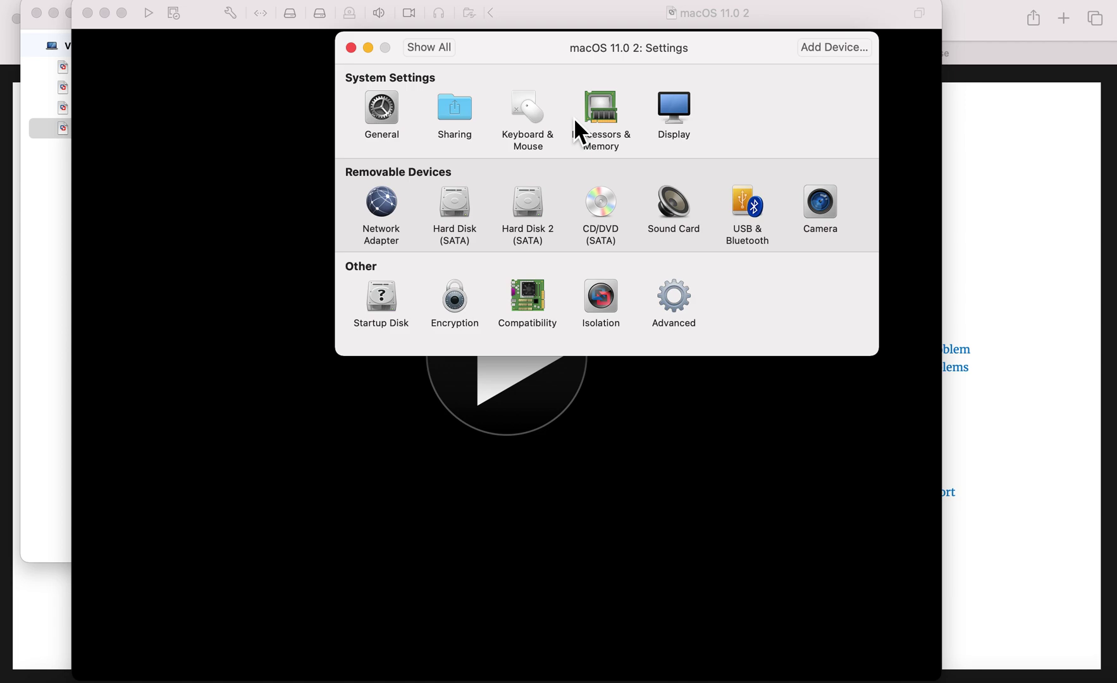
click(351, 49)
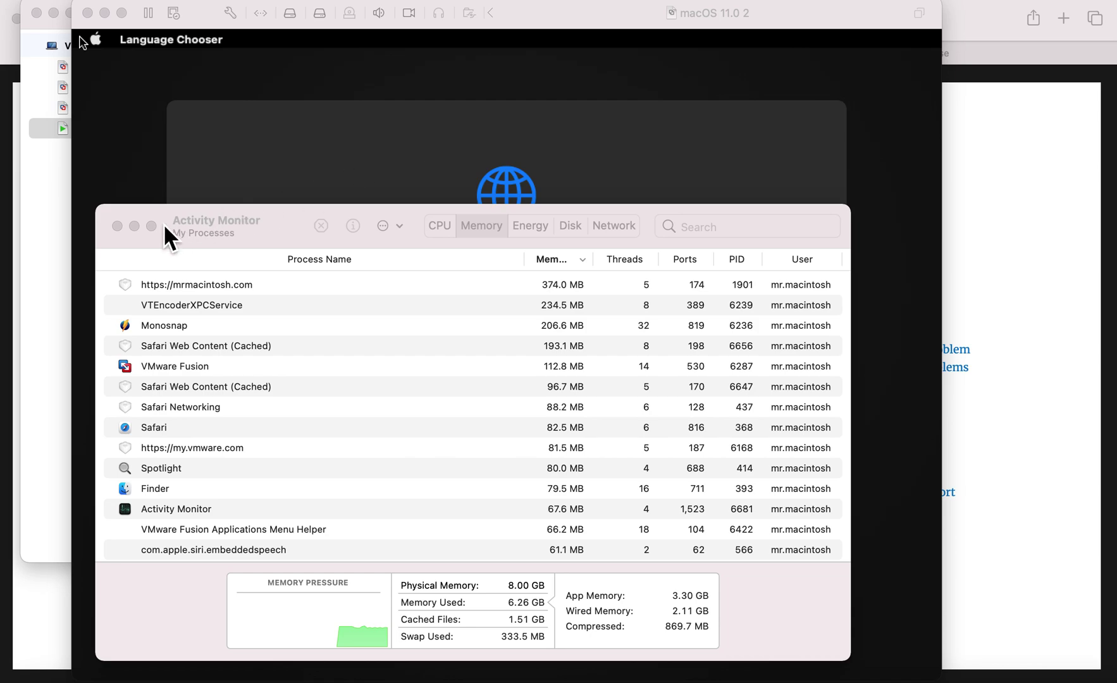
Step: Close Activity Monitor and continue in the virtual machine's Language Chooser with English
click(118, 226)
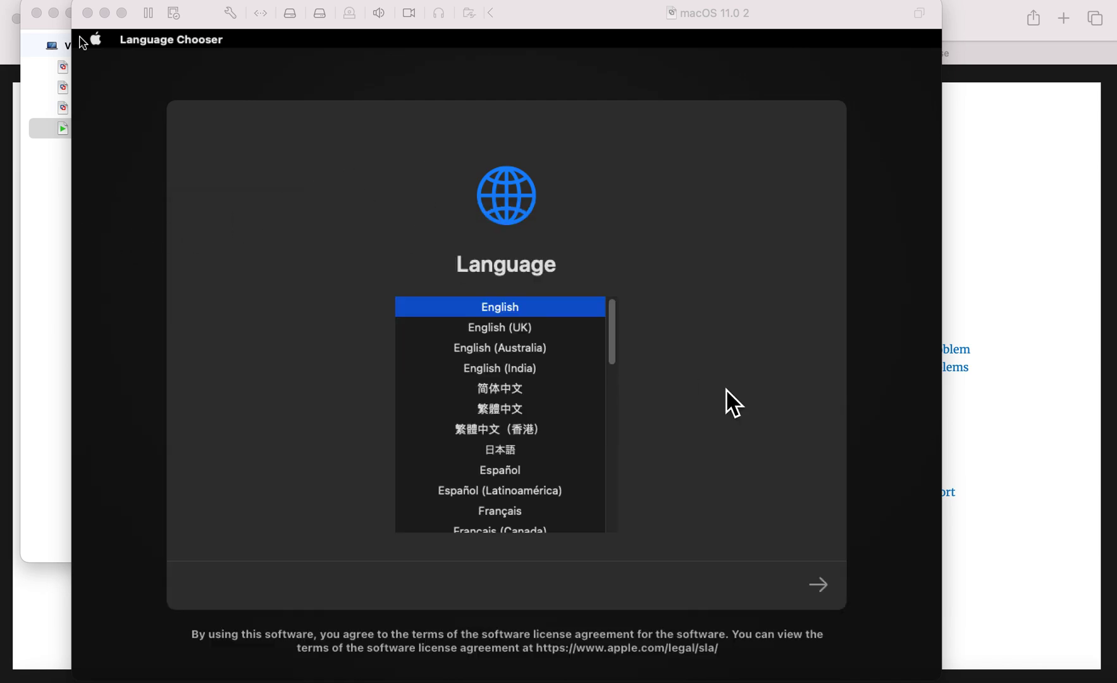
click(819, 584)
click(819, 584)
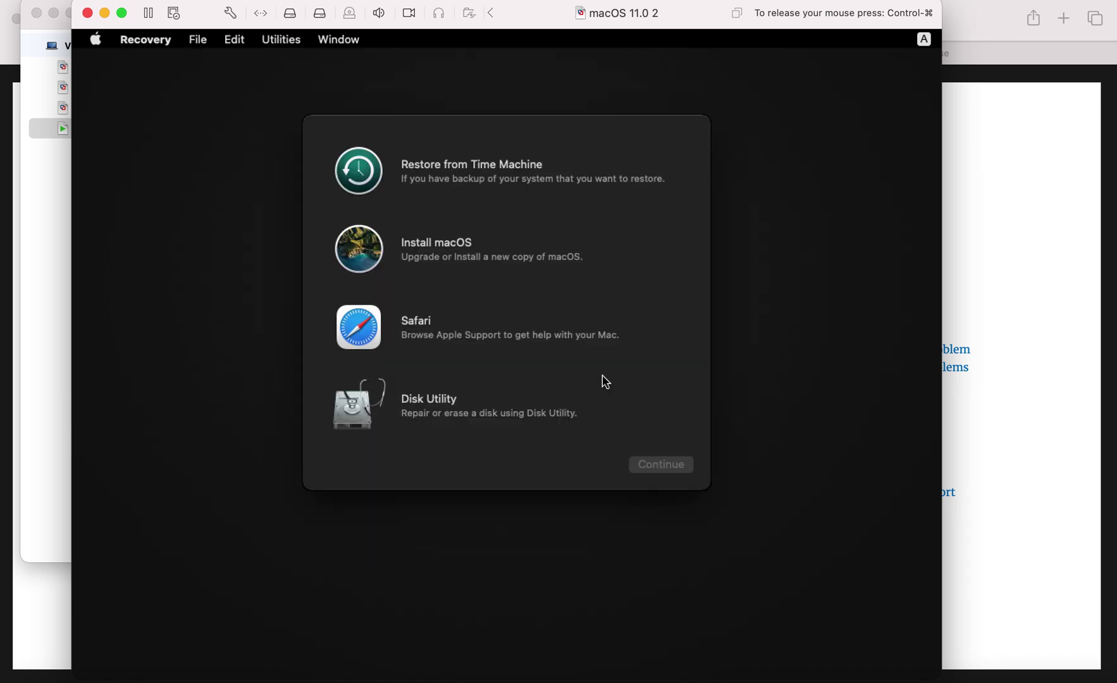
Step: Start the macOS Big Sur Beta installation from Recovery, accepting the license agreement and choosing Macintosh HD as the target disk
click(462, 230)
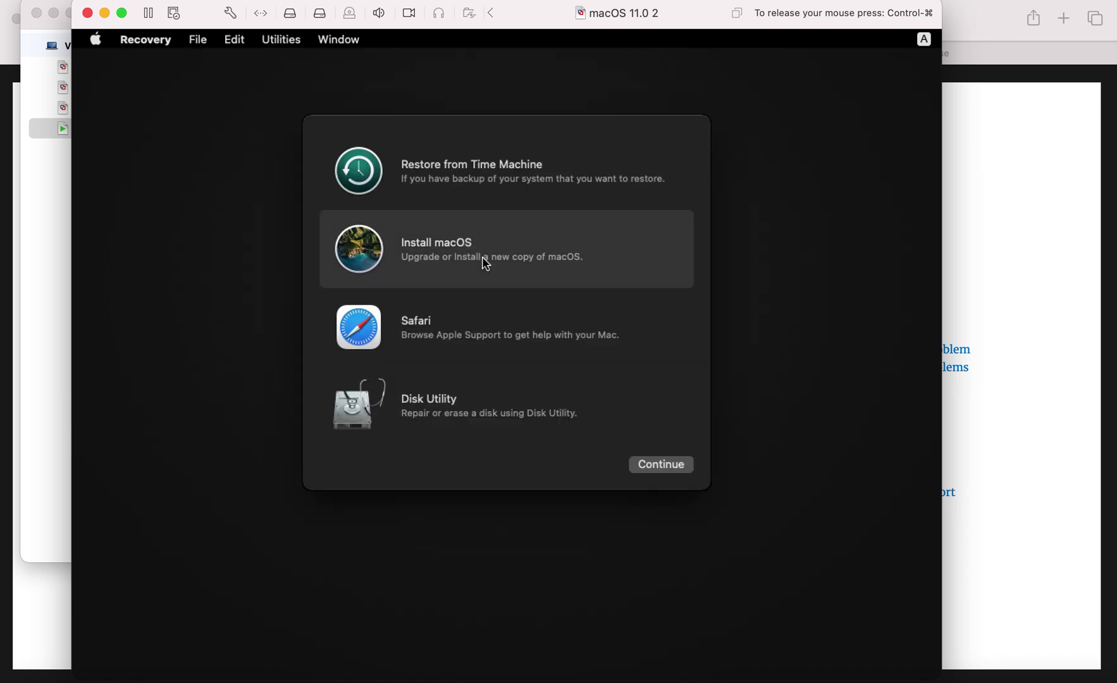
click(683, 466)
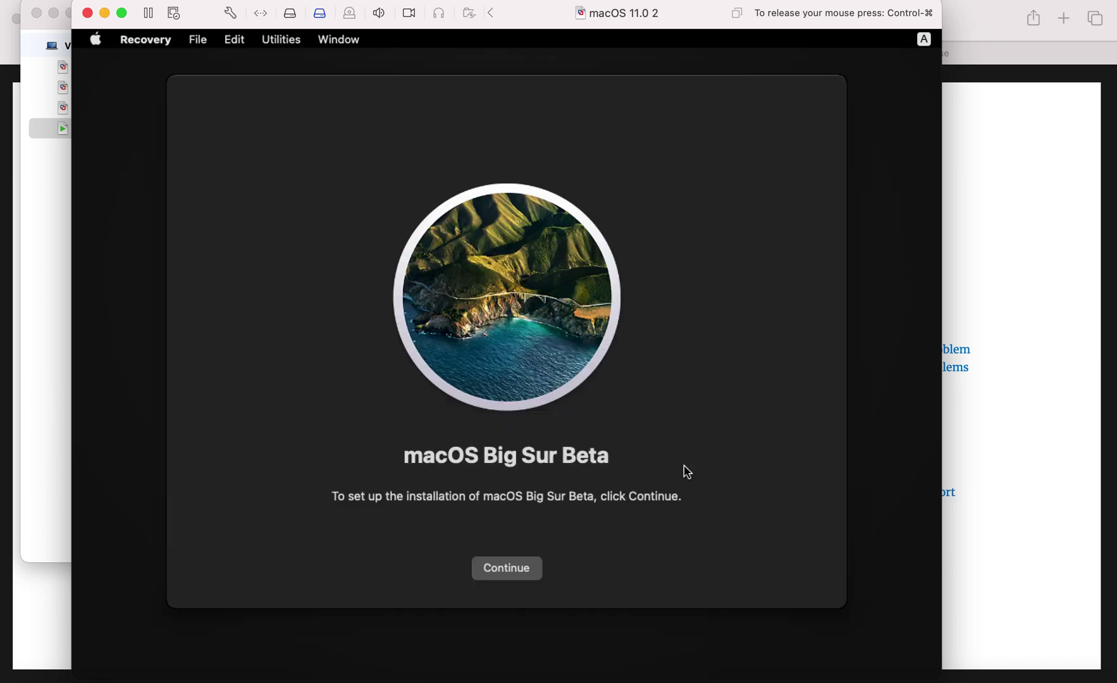
click(531, 573)
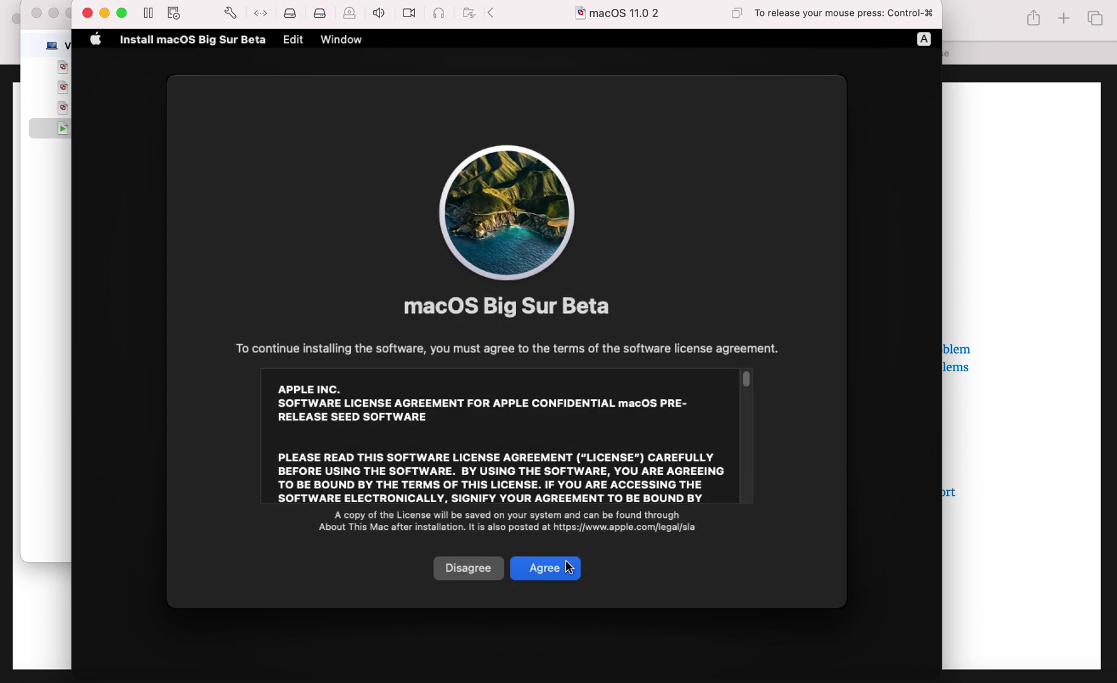
click(568, 569)
click(566, 405)
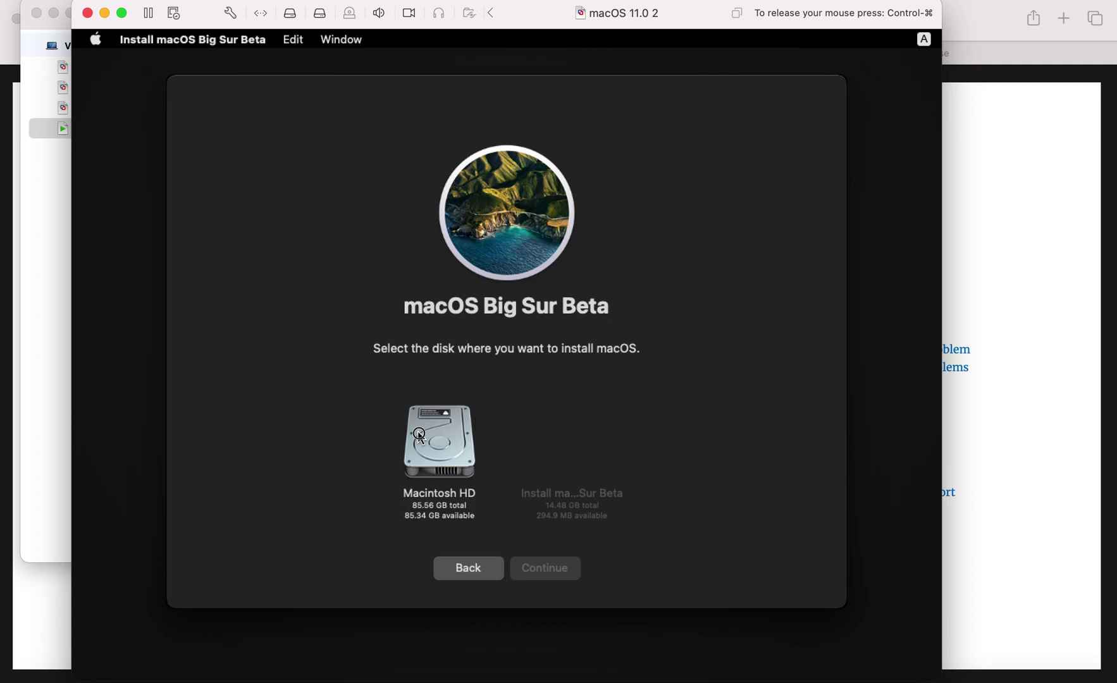
click(473, 455)
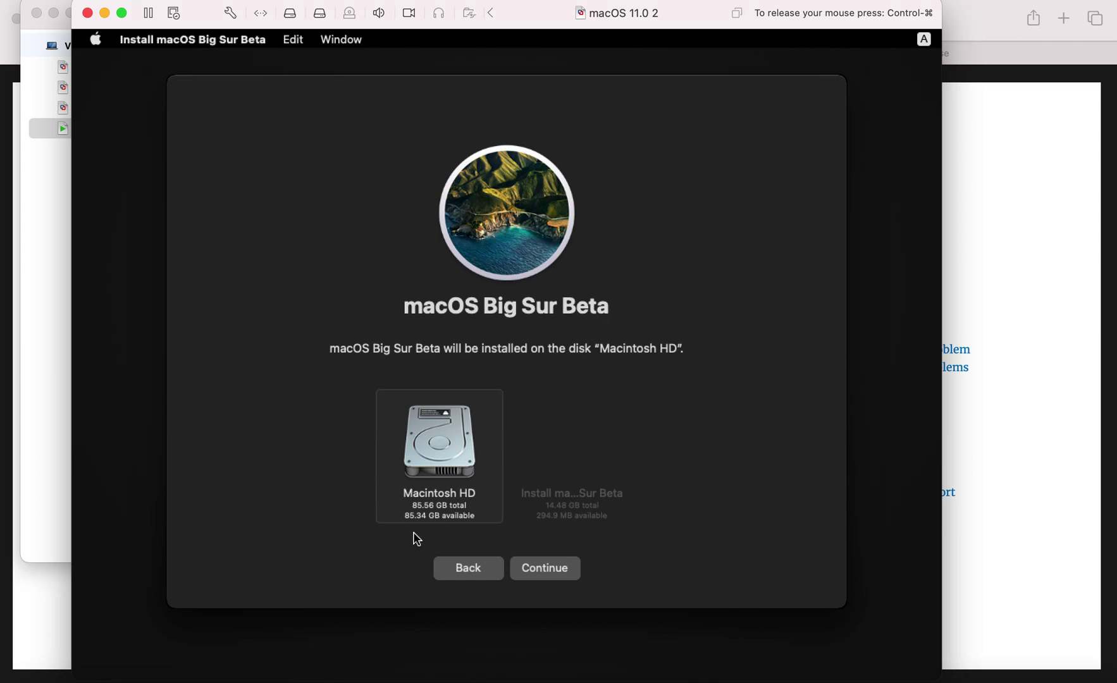
click(547, 572)
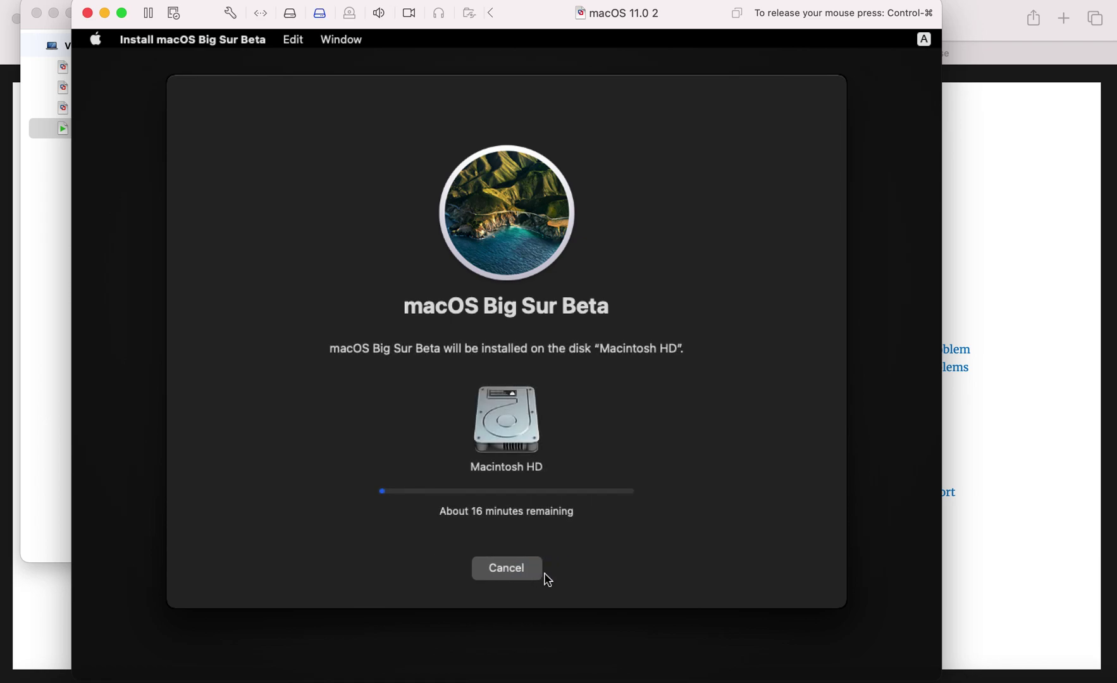
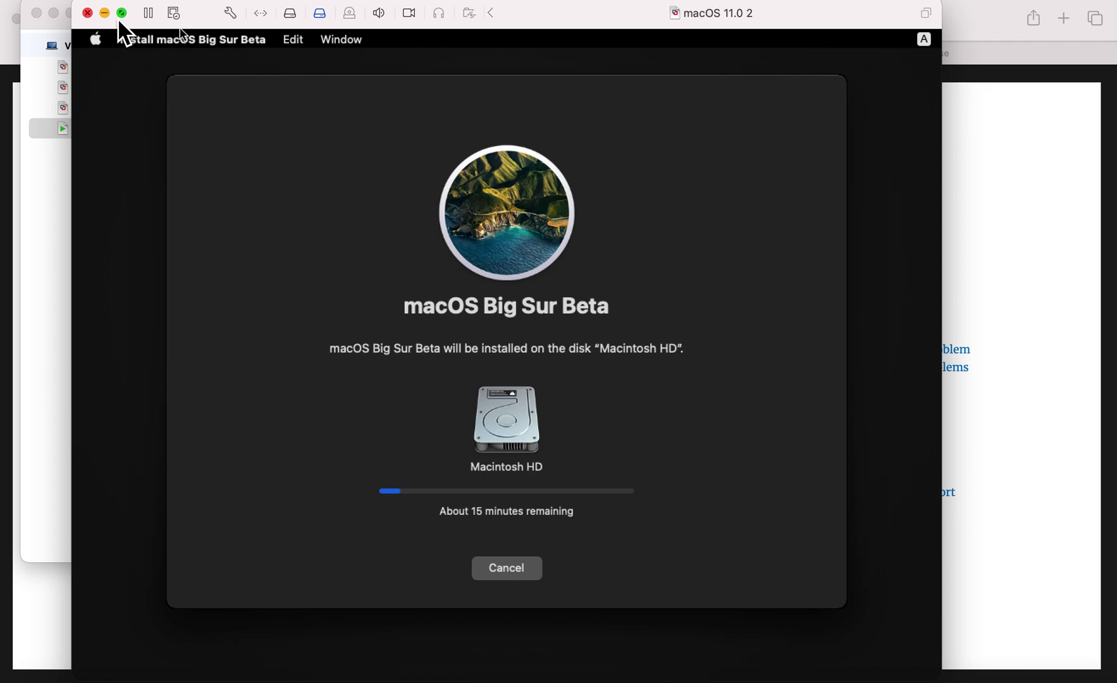
Step: Suspend the macOS 11.0 2 virtual machine by closing its window, and move the Virtual Machines library window fully into view
click(88, 12)
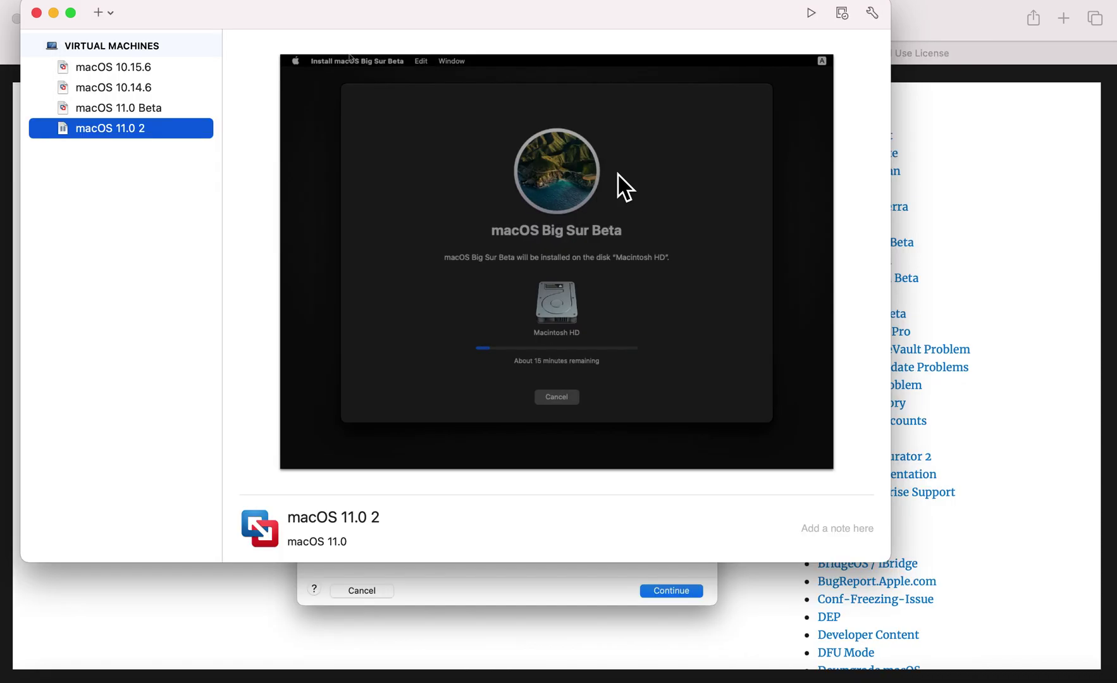
click(571, 9)
drag(569, 8, 632, 59)
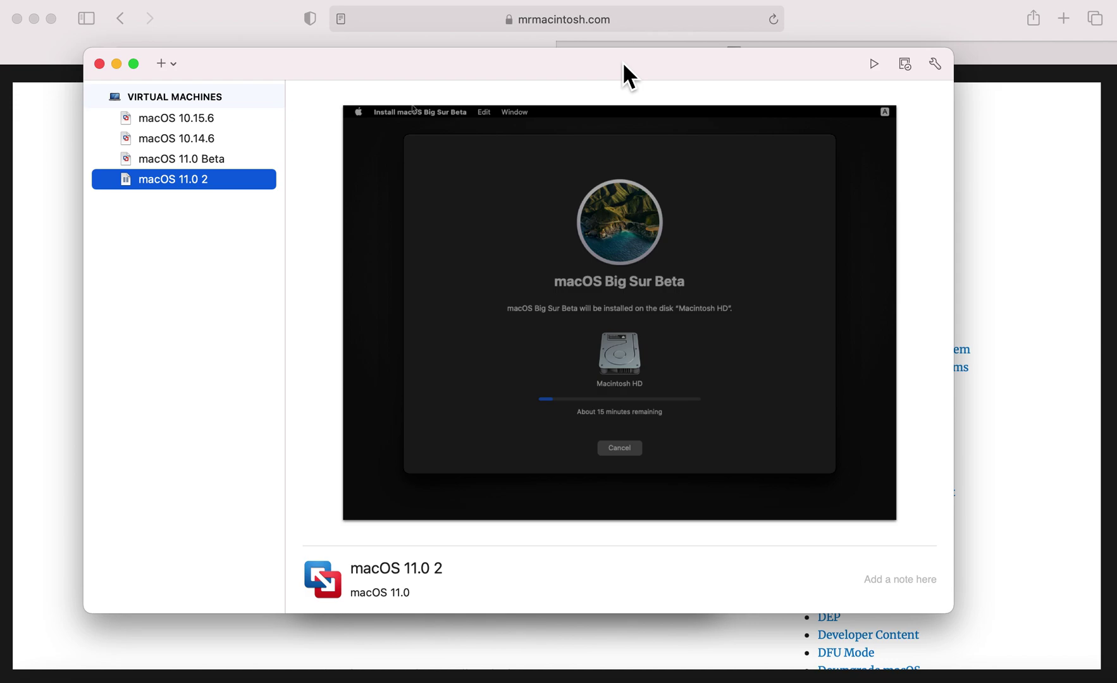
Step: Examine the snapshot commands available for the suspended macOS 11.0 2 virtual machine
click(326, 2)
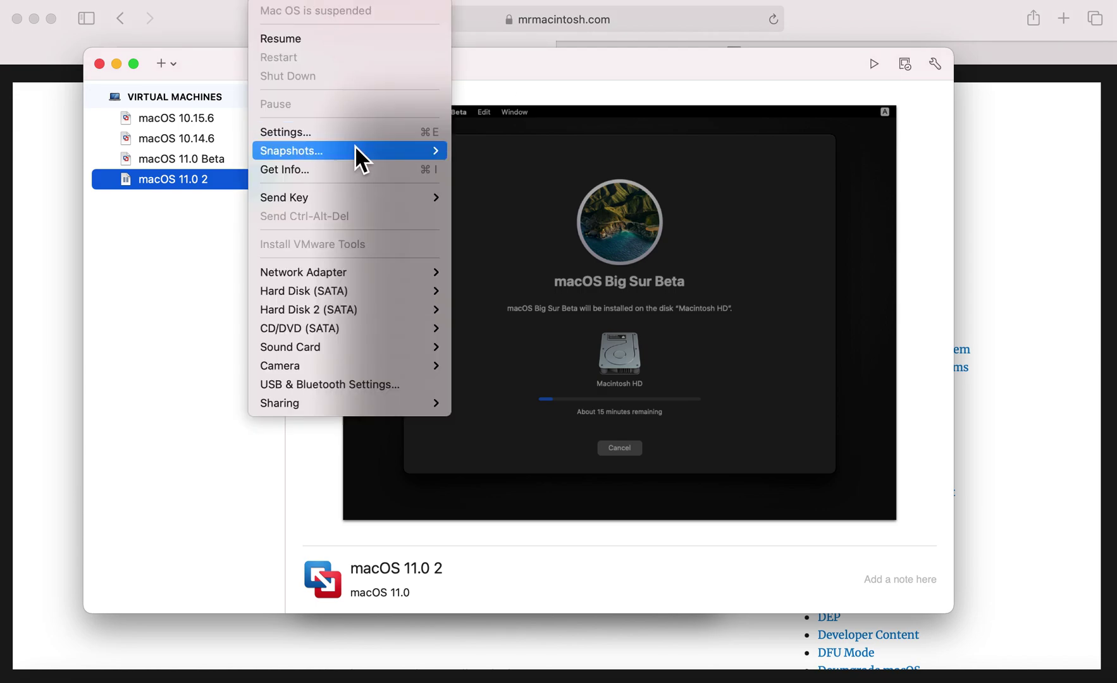
mouse_move(355, 151)
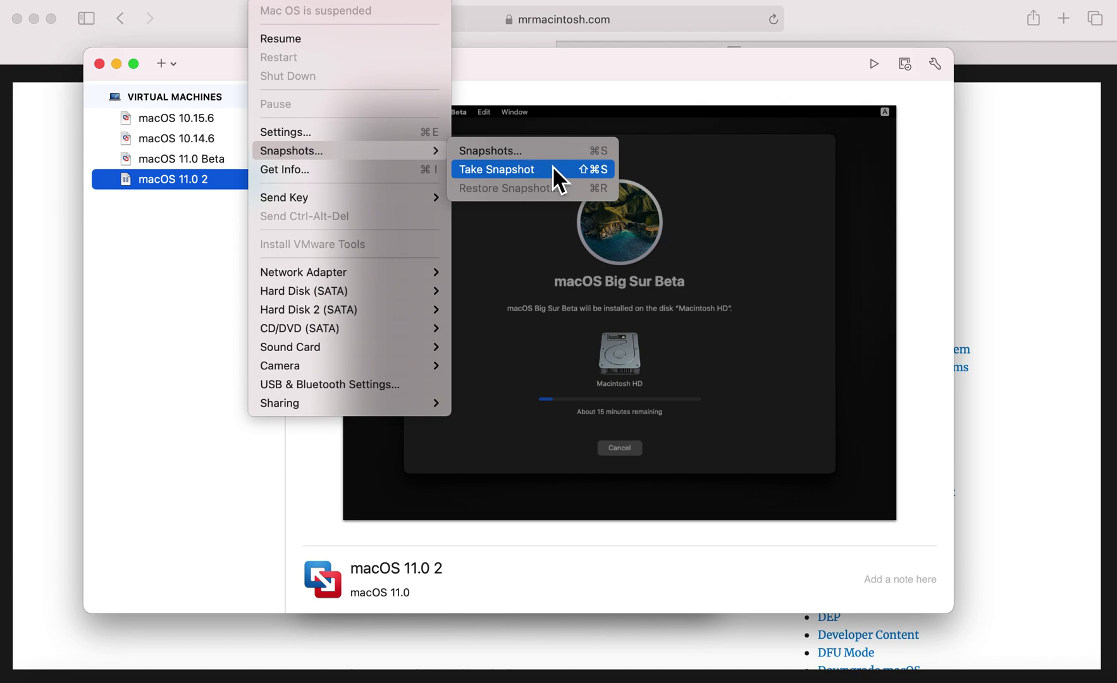
click(579, 67)
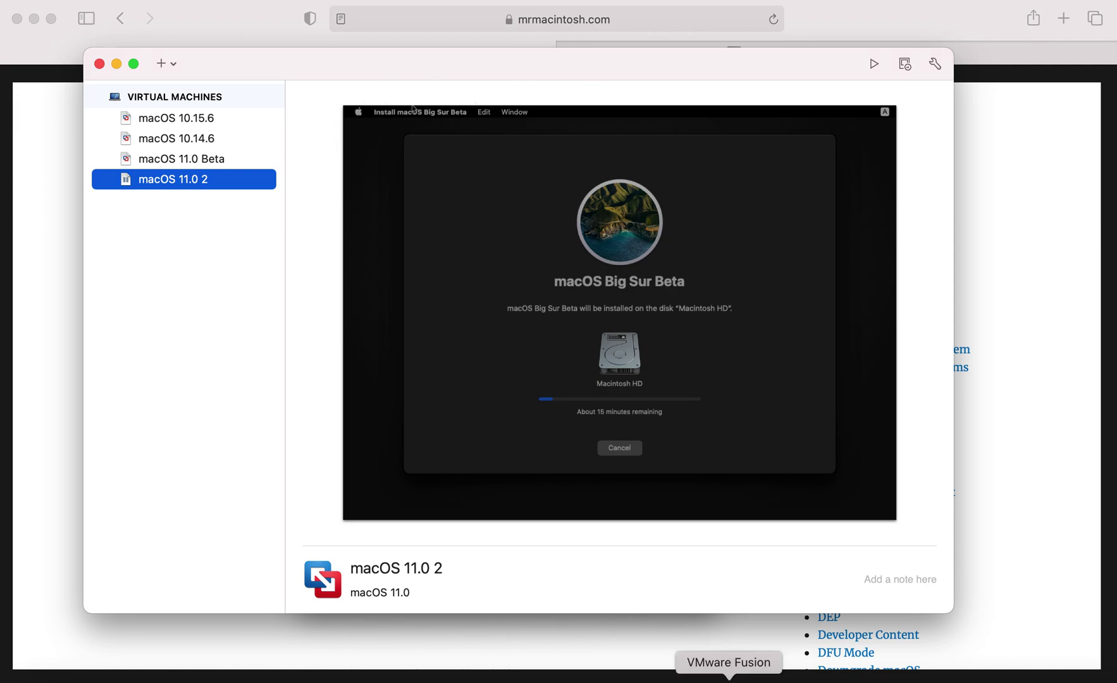
Step: Switch to Finder's Virtual Machines folder and show the package contents of macOS 11.0 Beta
click(648, 665)
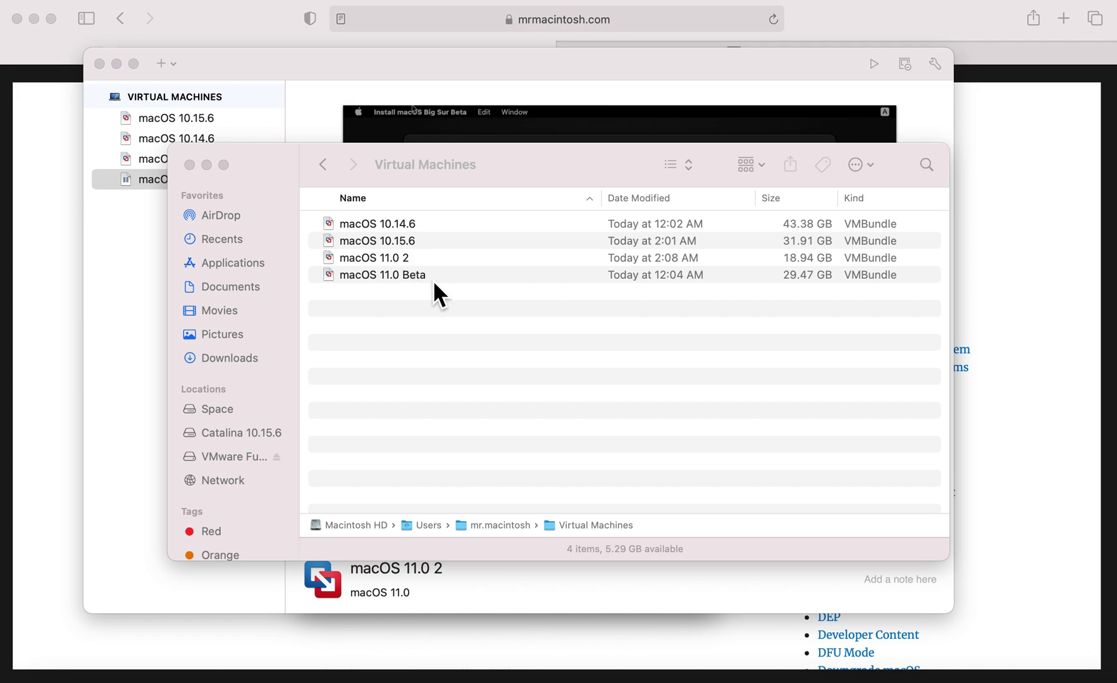
click(404, 280)
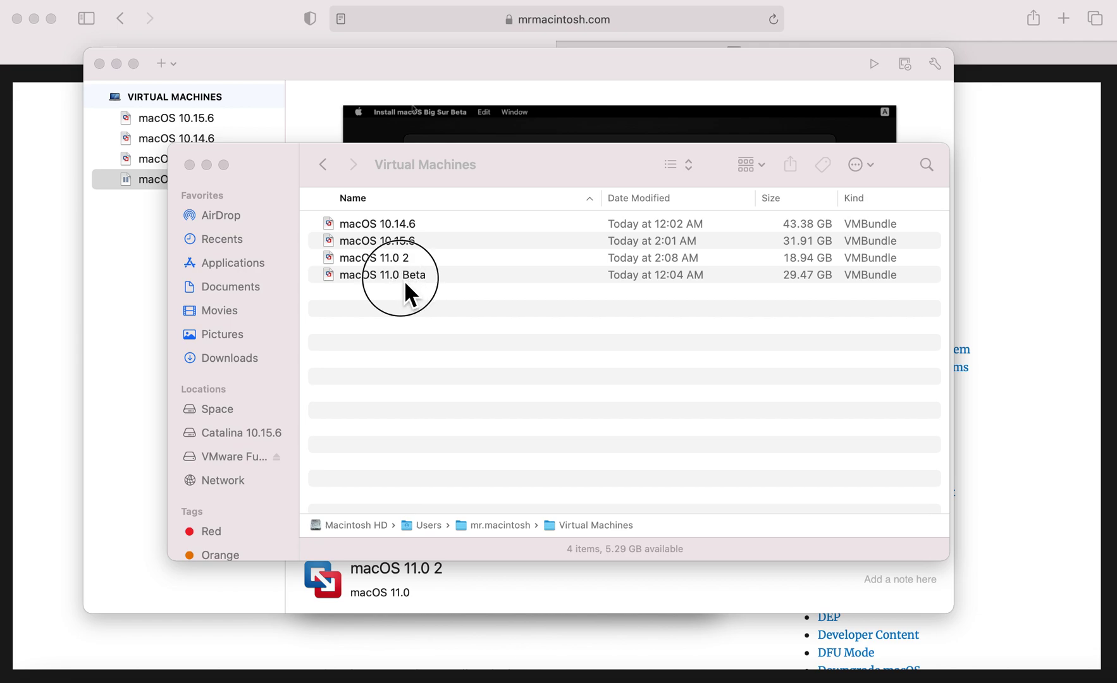
click(422, 278)
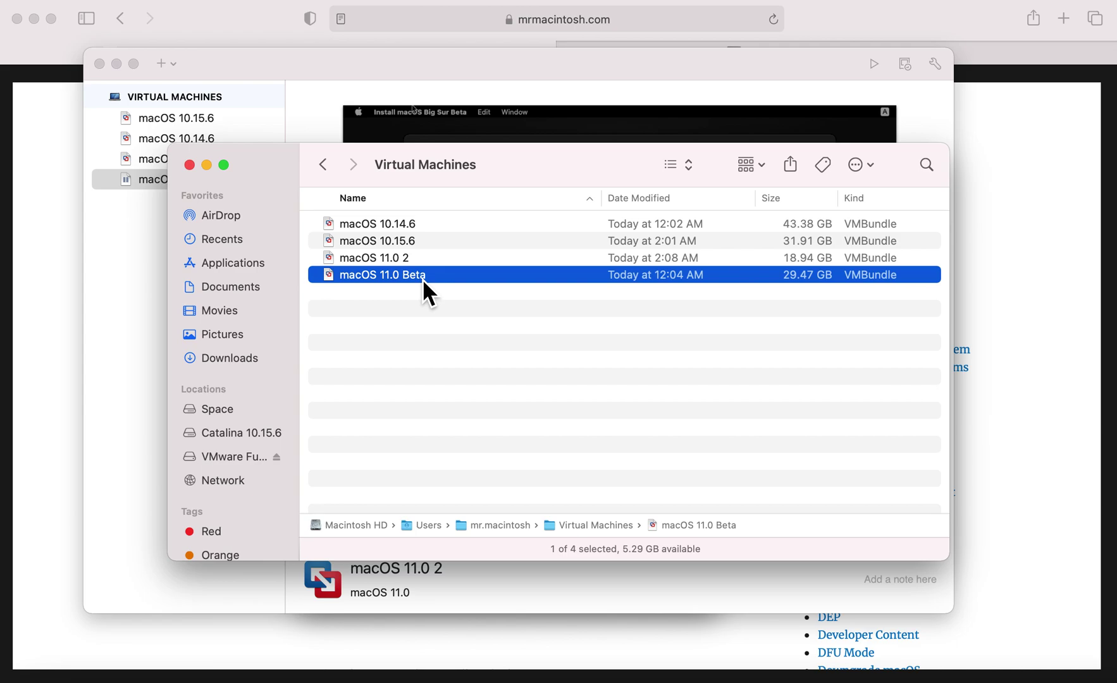
right_click(380, 281)
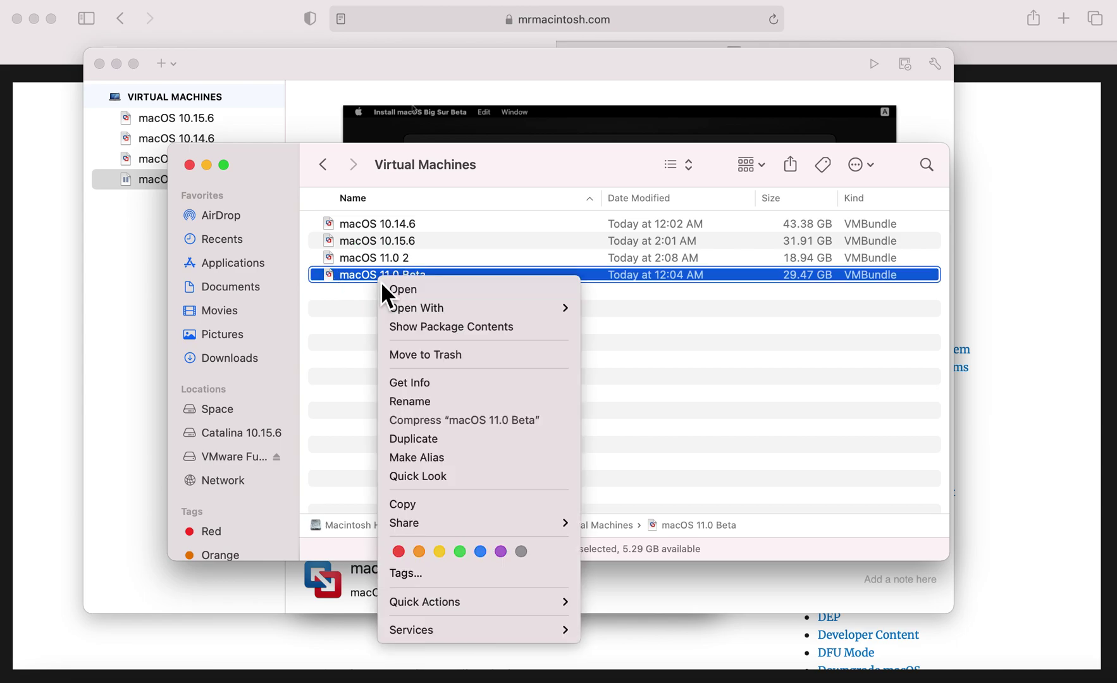
click(439, 327)
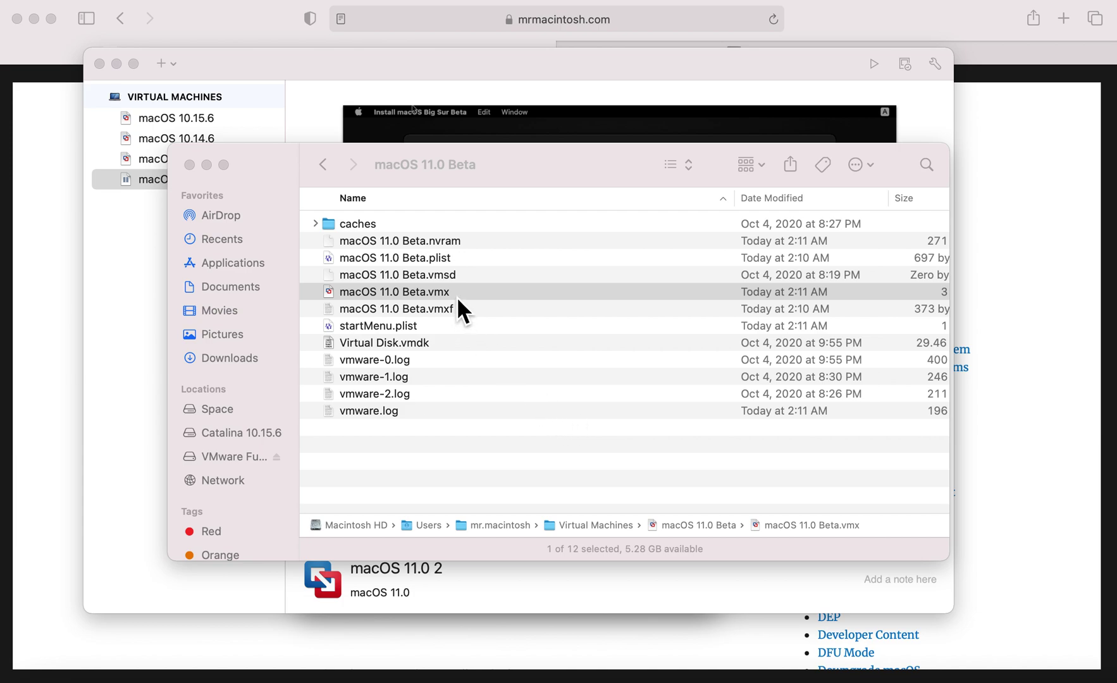
Step: Open the macOS 11.0 Beta.vmx configuration file in BBEdit
right_click(409, 294)
mouse_move(450, 326)
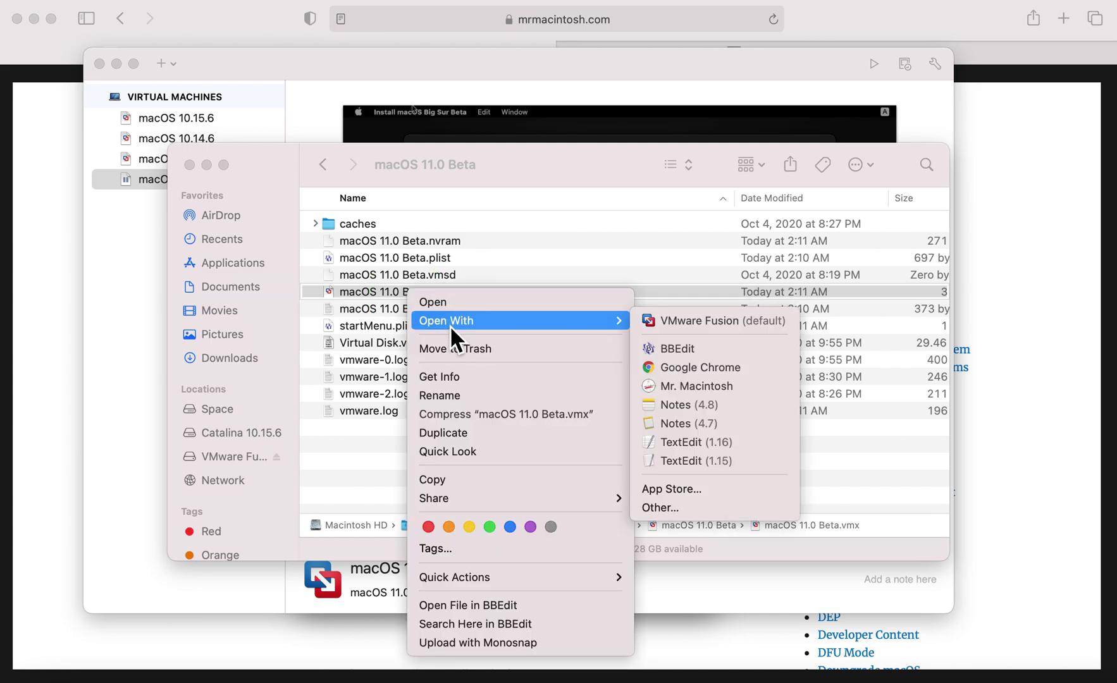
click(666, 349)
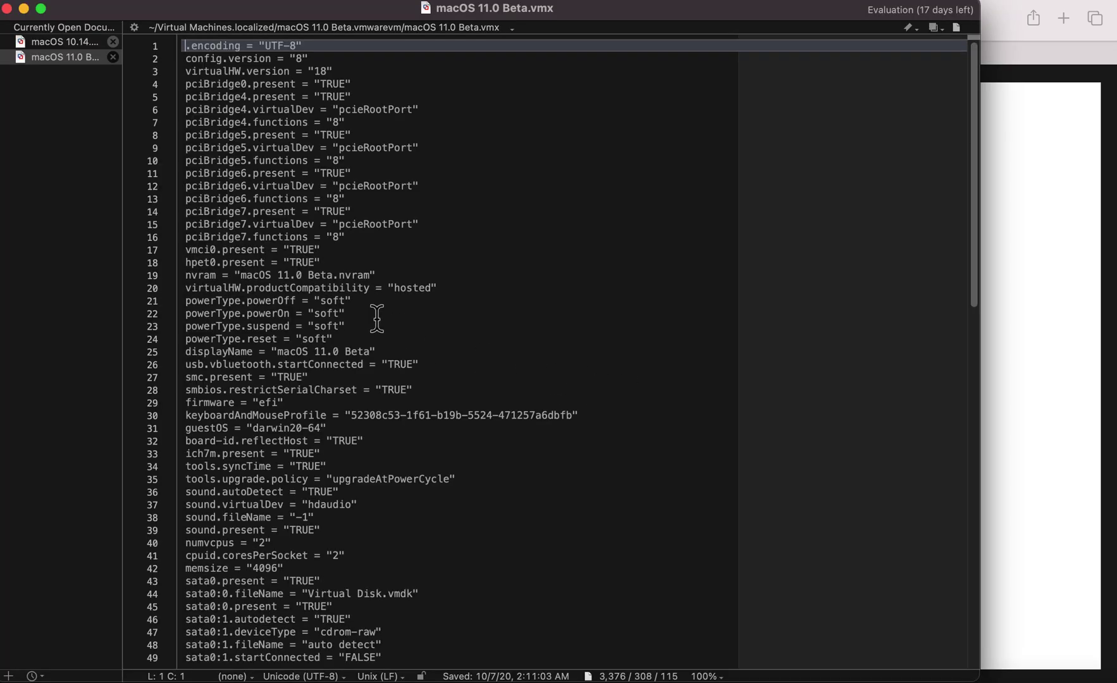
Step: Append the line macosguest.forceRecoveryModeInstall = "TRUE" at the end of the configuration file and save it
scroll(377, 318, down, 10)
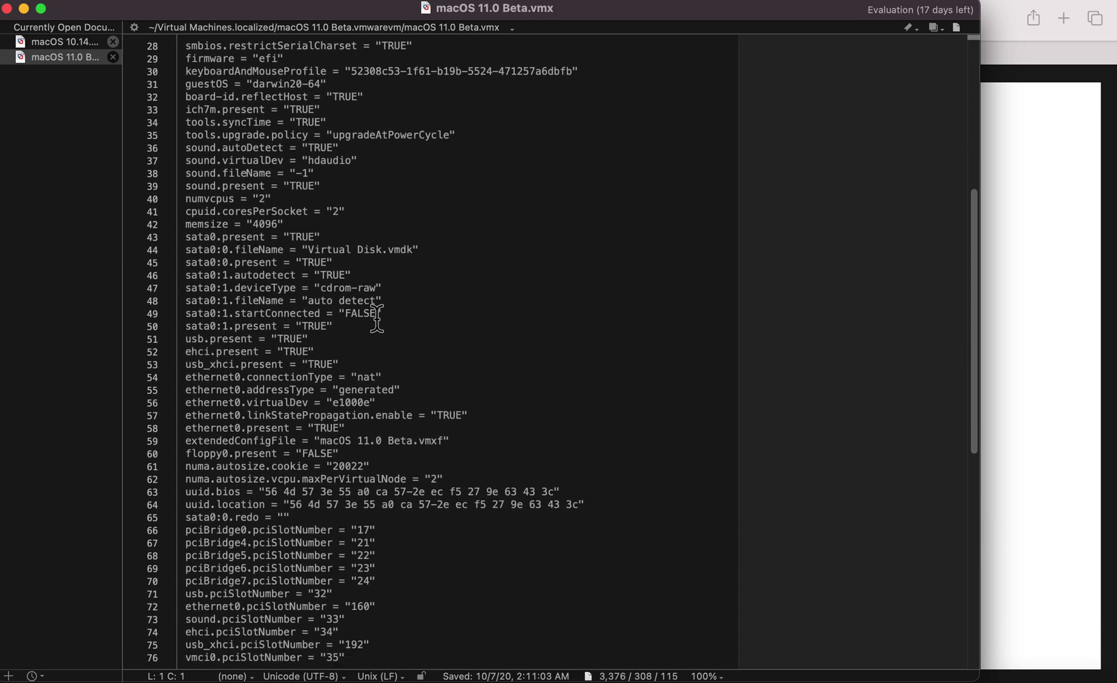
scroll(377, 318, down, 5)
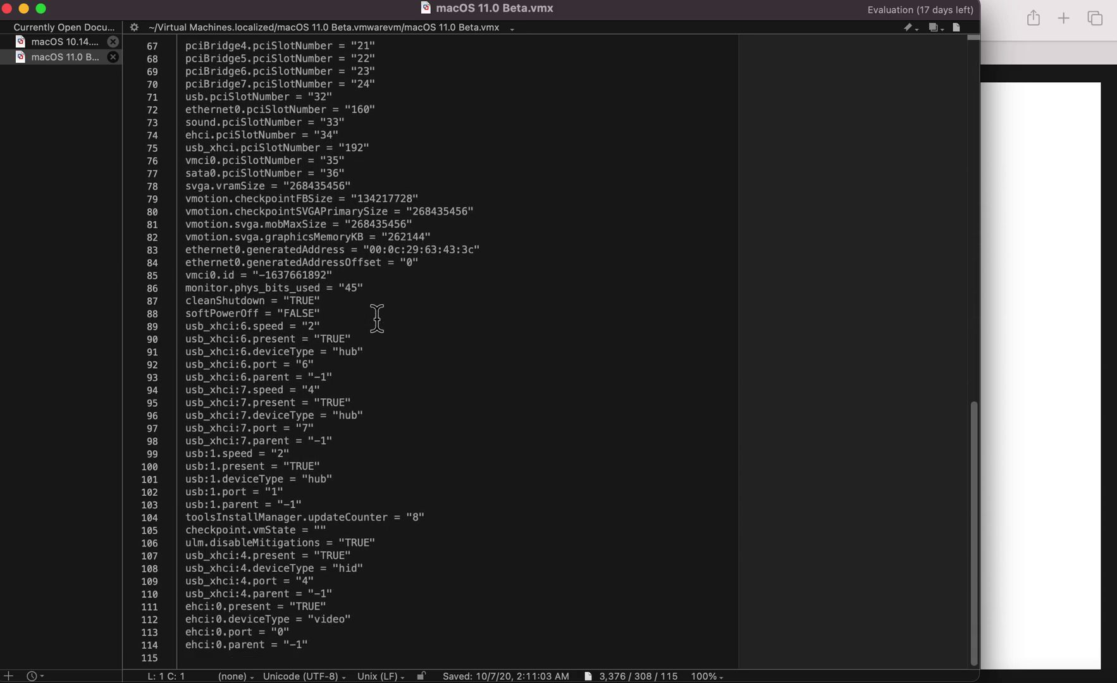
click(632, 646)
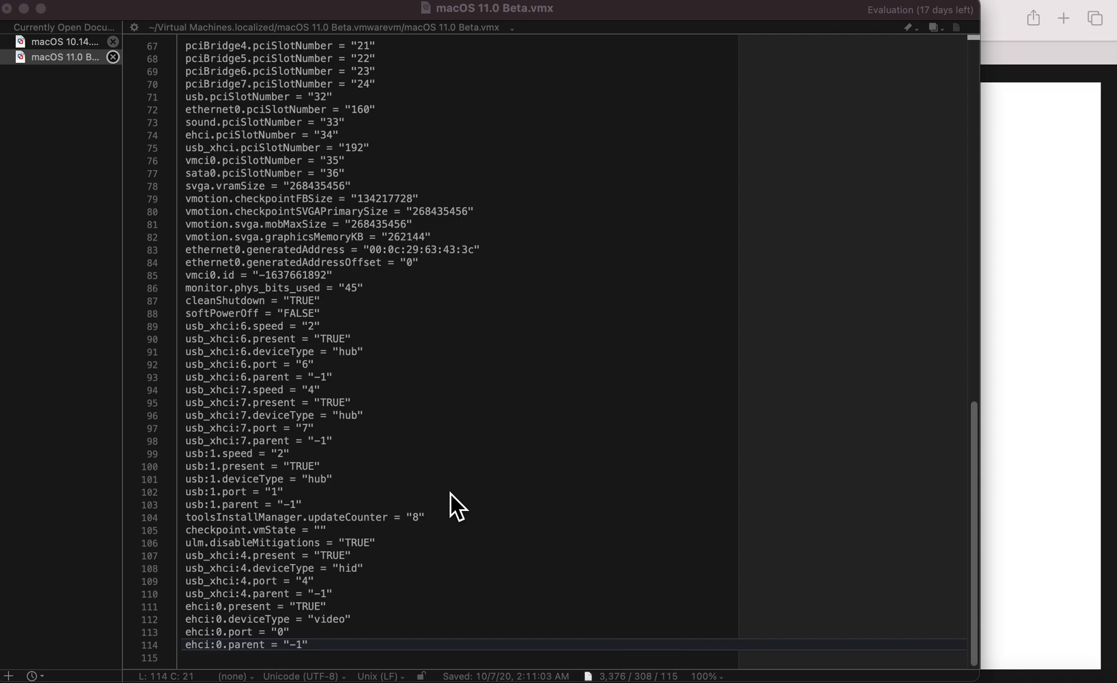
click(323, 652)
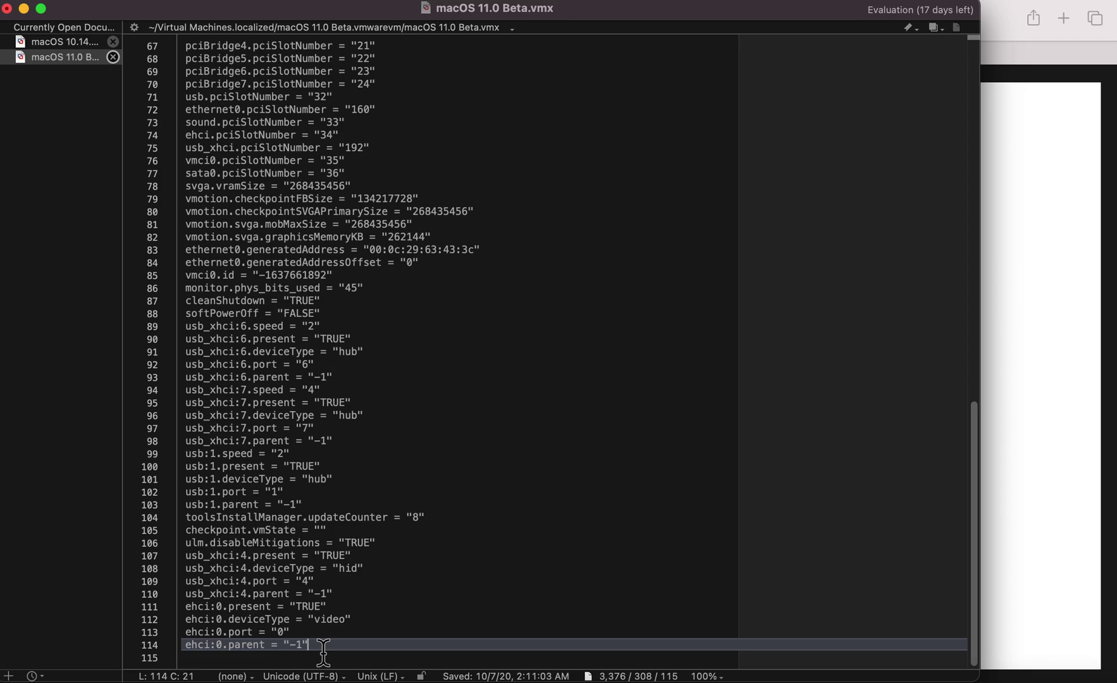
key(Return)
text(macosguest.forceRecoveryModeInstall = "TRUE")
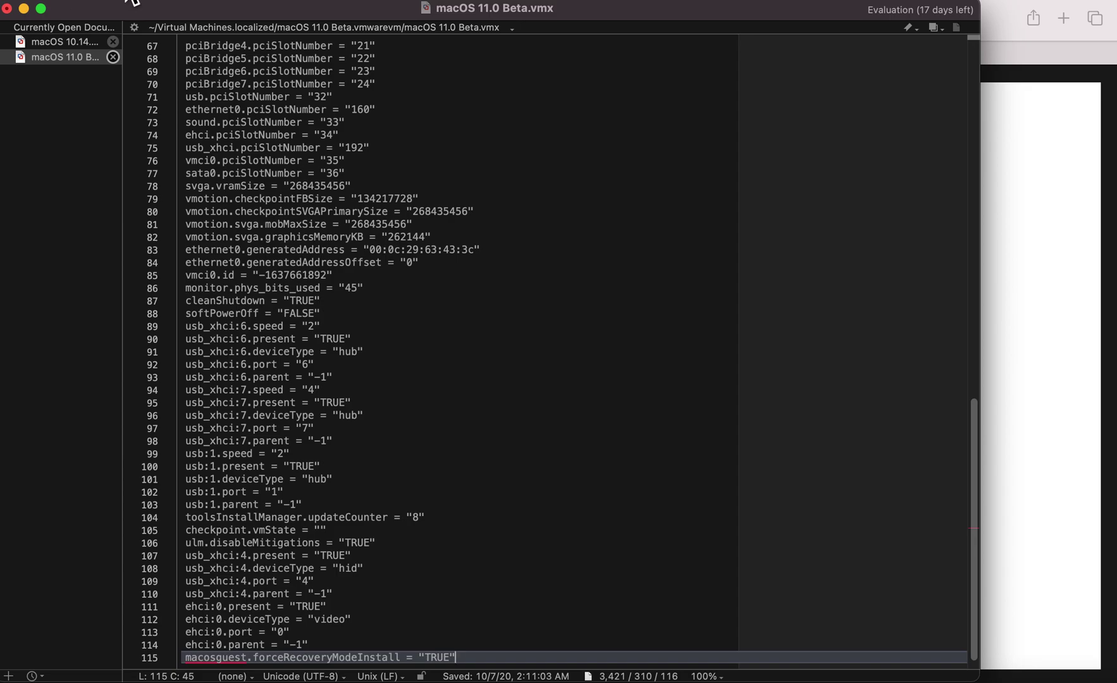
click(102, 5)
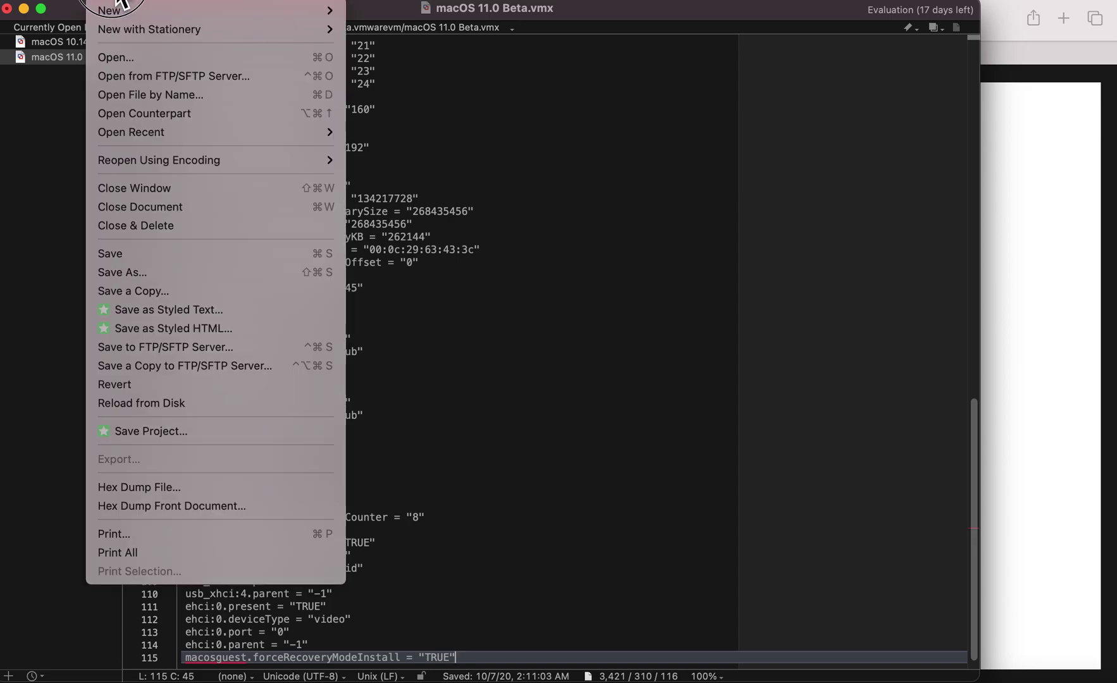
click(136, 253)
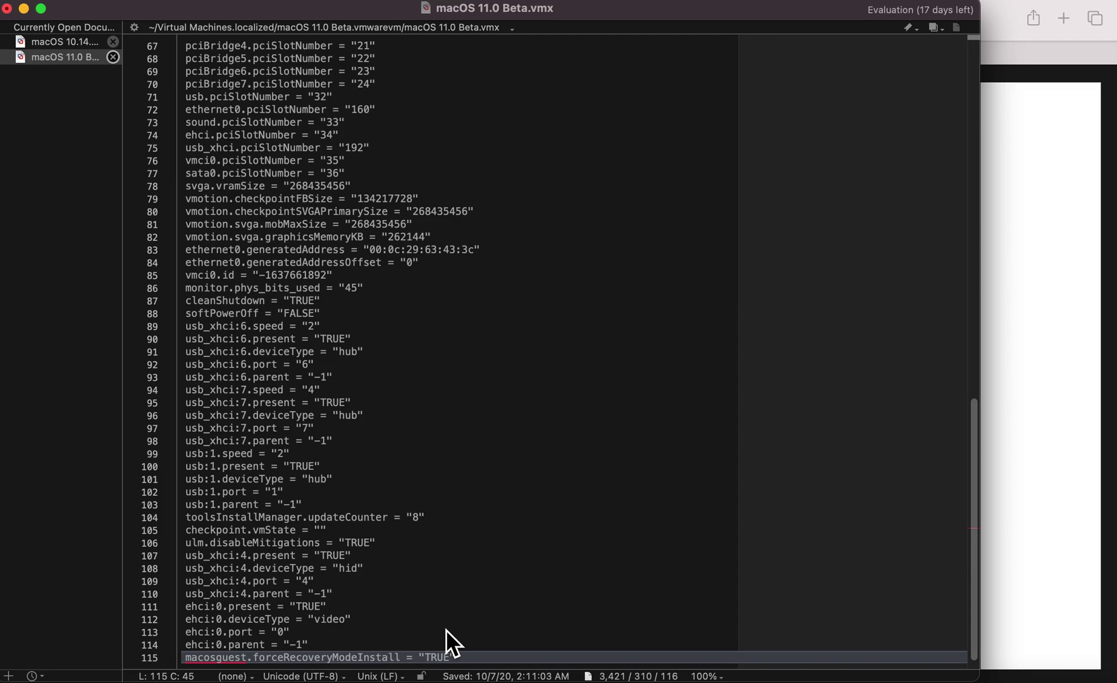
Step: Save over the existing macOS 11.0 Beta.vmx file and close the editor window, skipping the BBEdit 13 upgrade
key(super+shift+s)
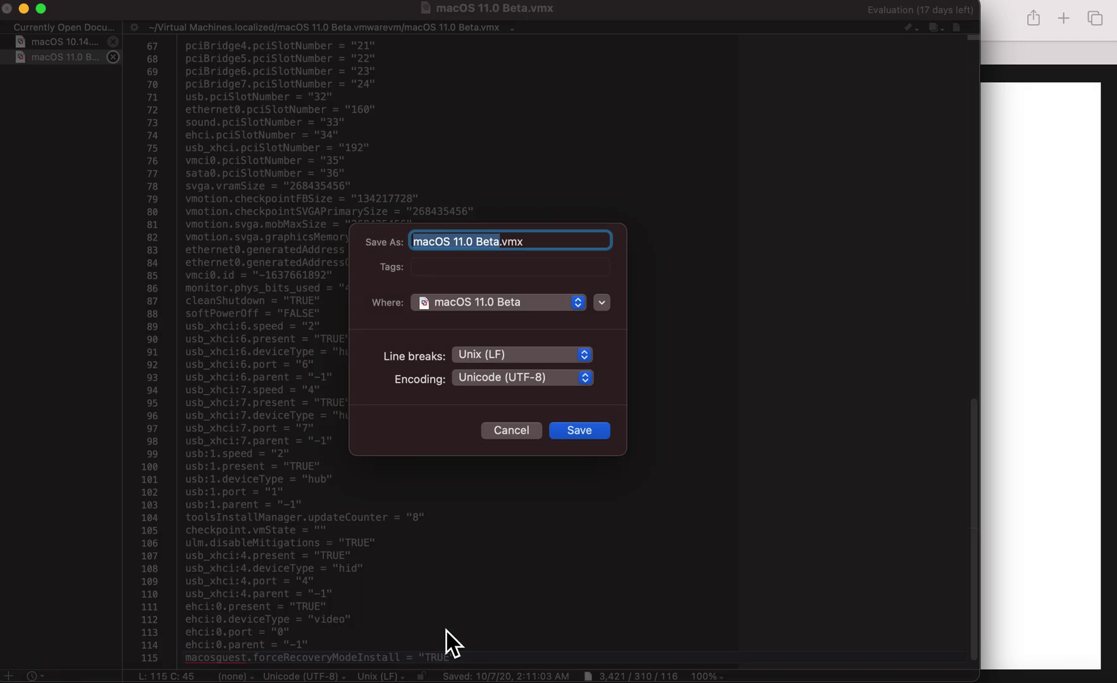
click(589, 432)
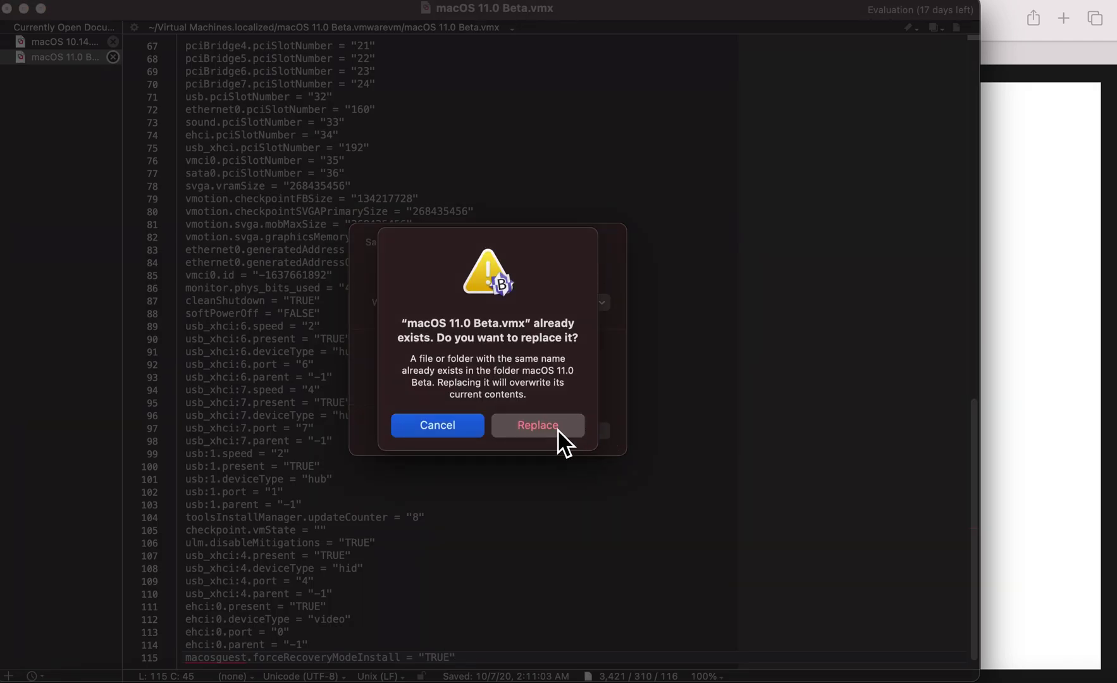
click(559, 430)
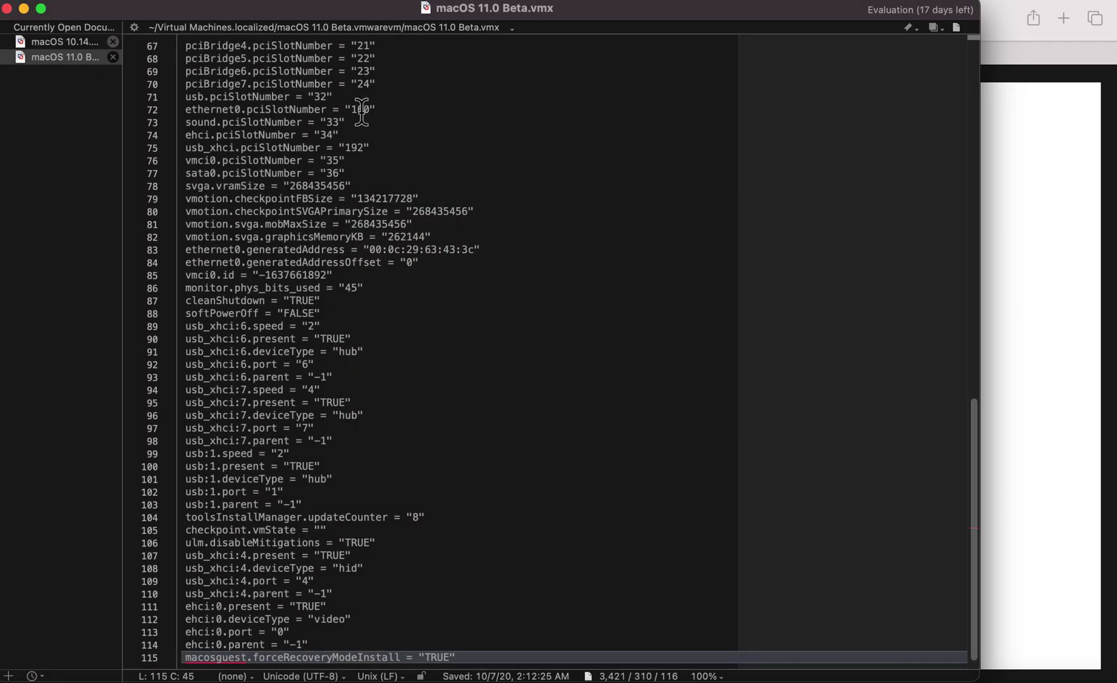
click(7, 8)
click(539, 431)
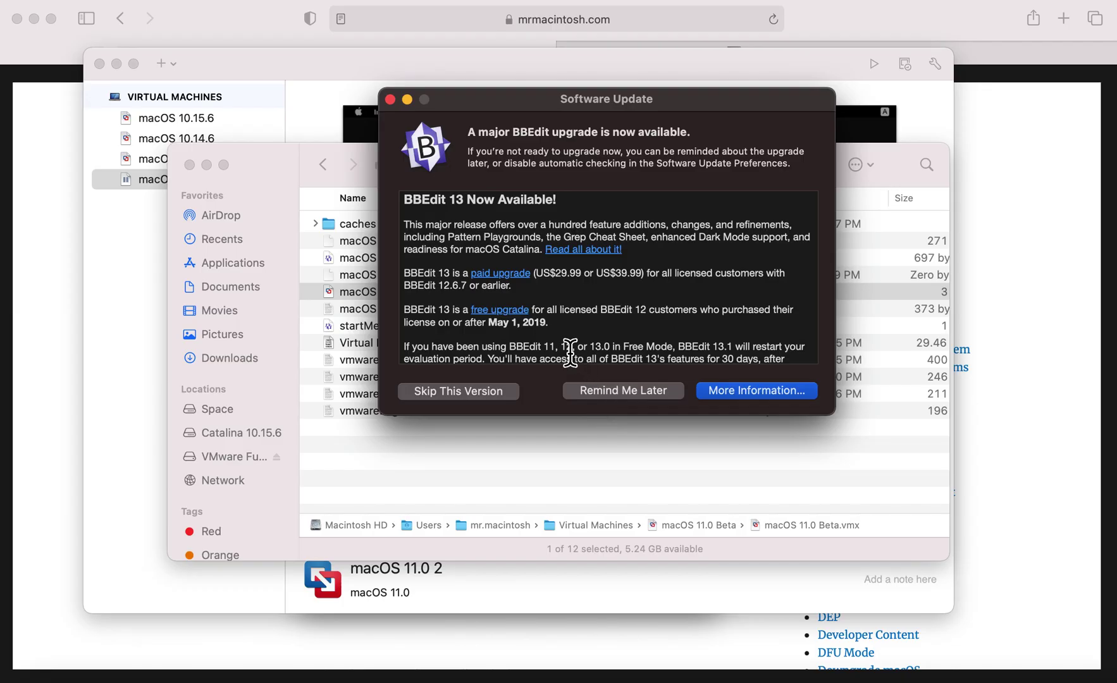
click(504, 395)
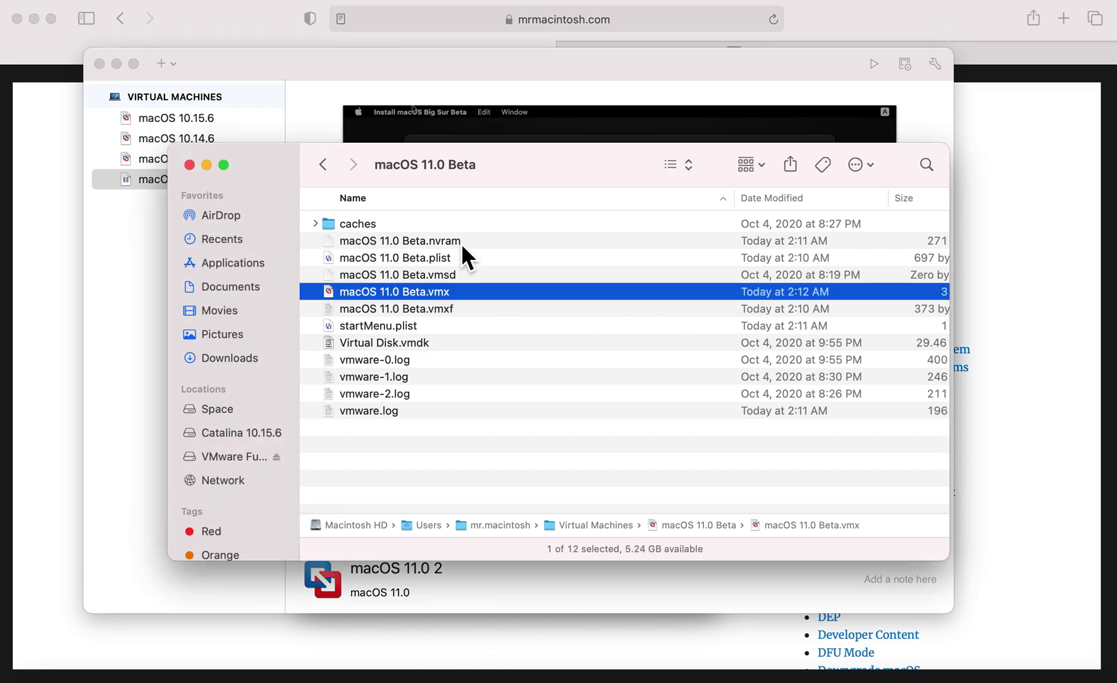
Step: Examine the file commands available for macOS 11.0 Beta.nvram and return to the virtual machine library
click(470, 243)
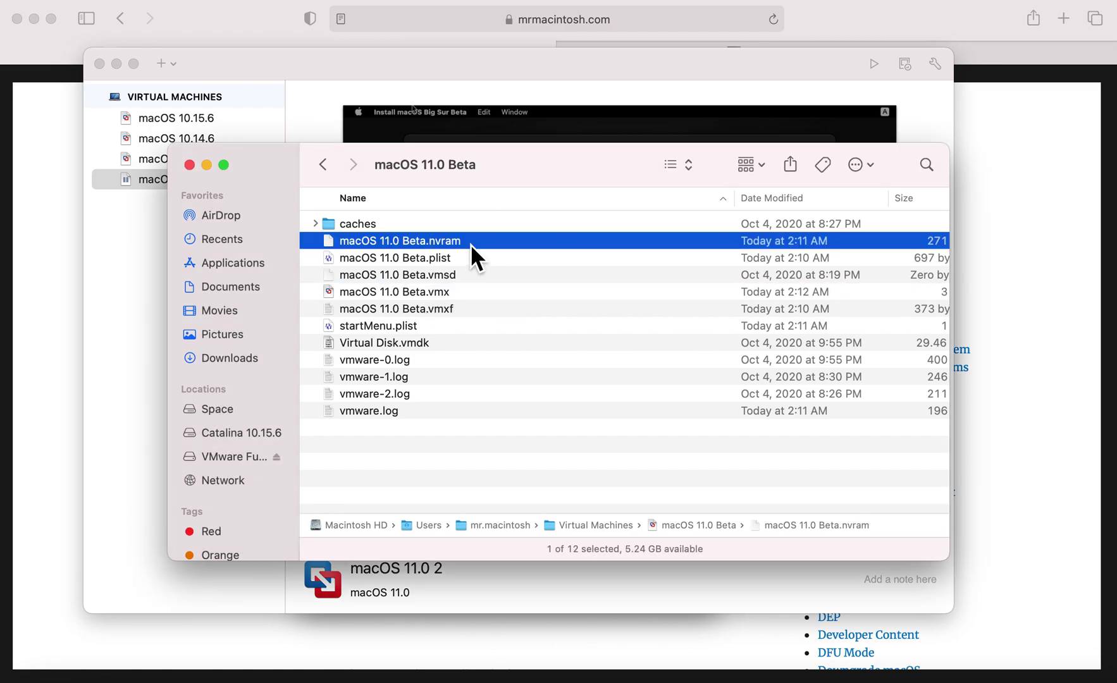
right_click(470, 243)
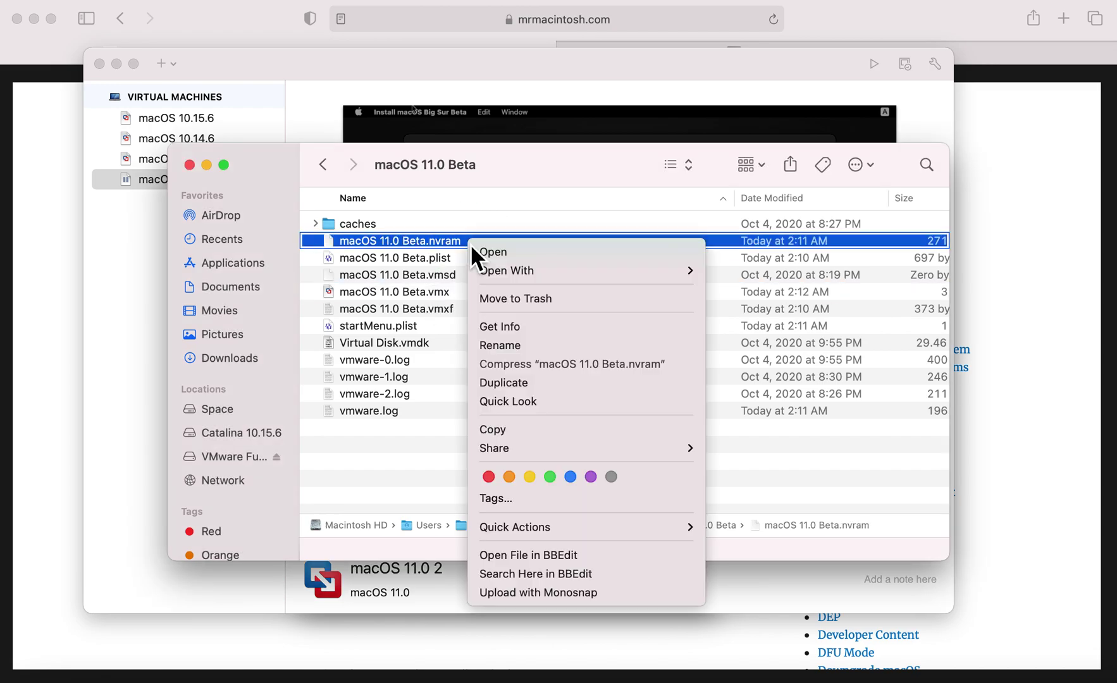
click(457, 283)
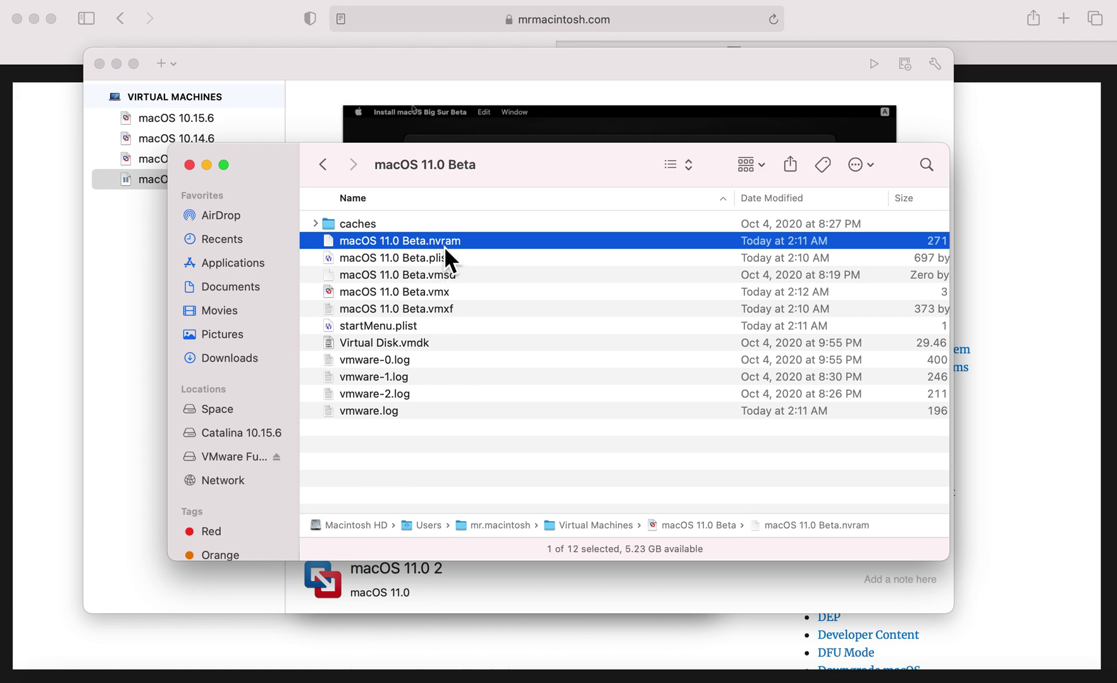
click(316, 71)
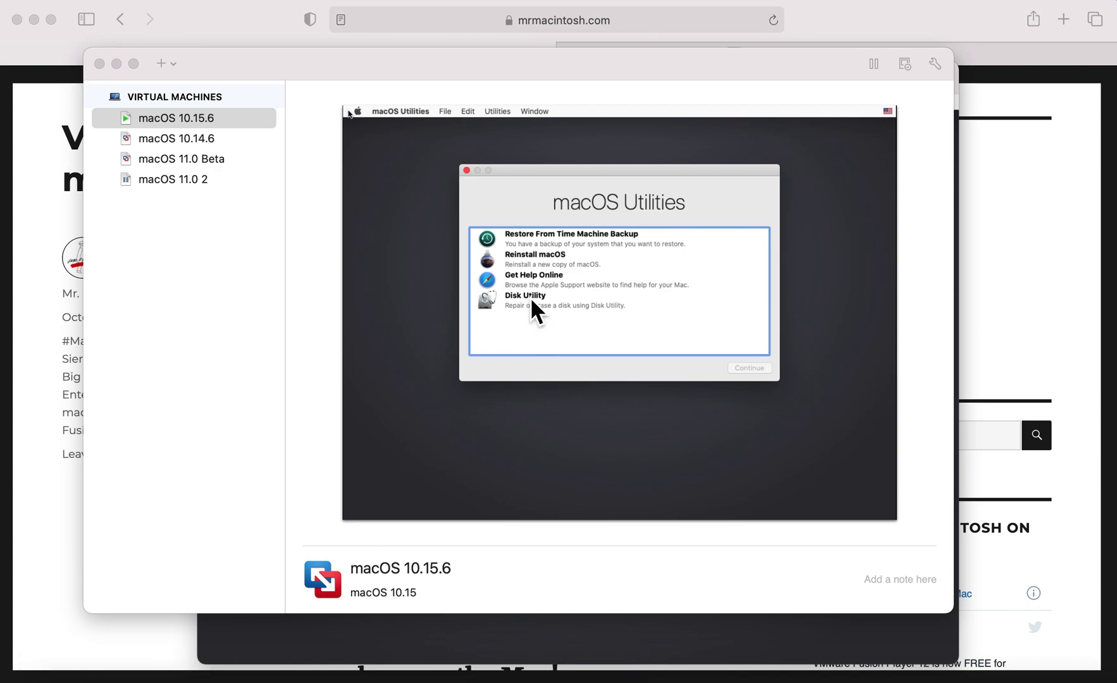
Step: Open the Virtual Machines folder in a new Finder window and show the package contents of macOS 10.15.6
key(super+alt+space)
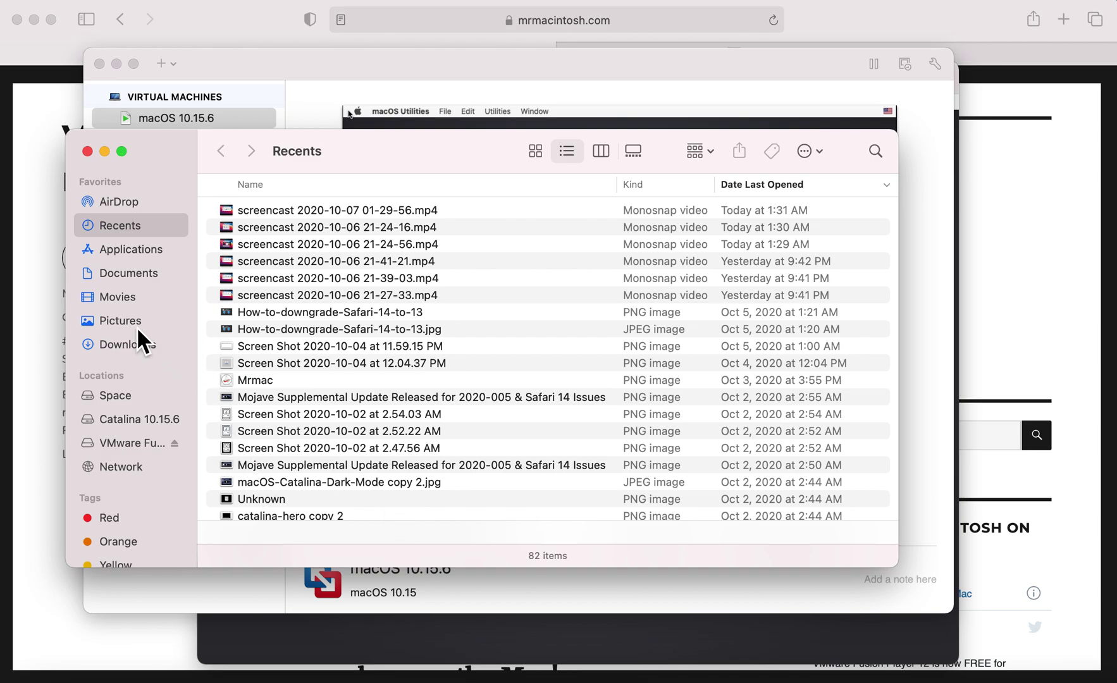
click(126, 344)
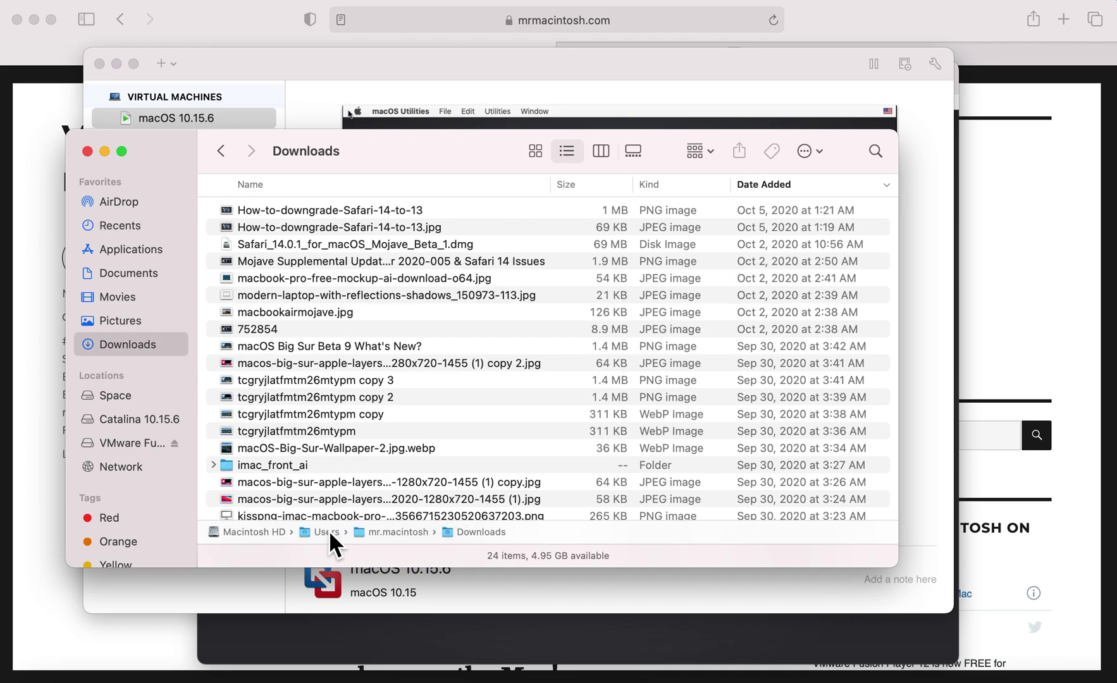
double_click(395, 532)
double_click(280, 344)
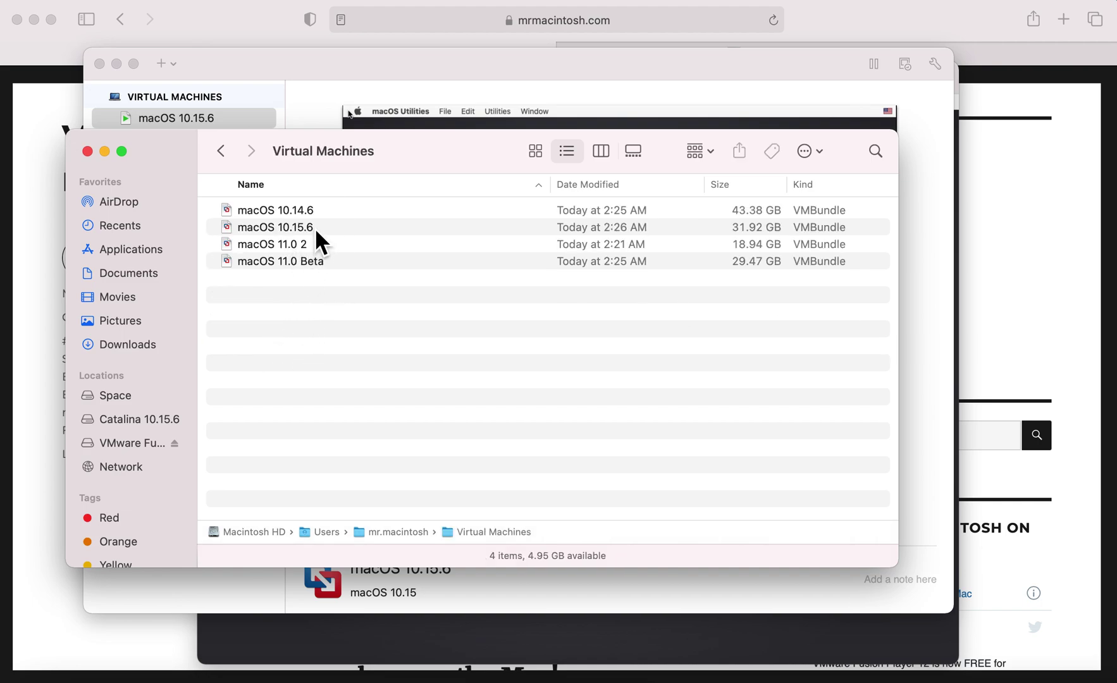
click(316, 227)
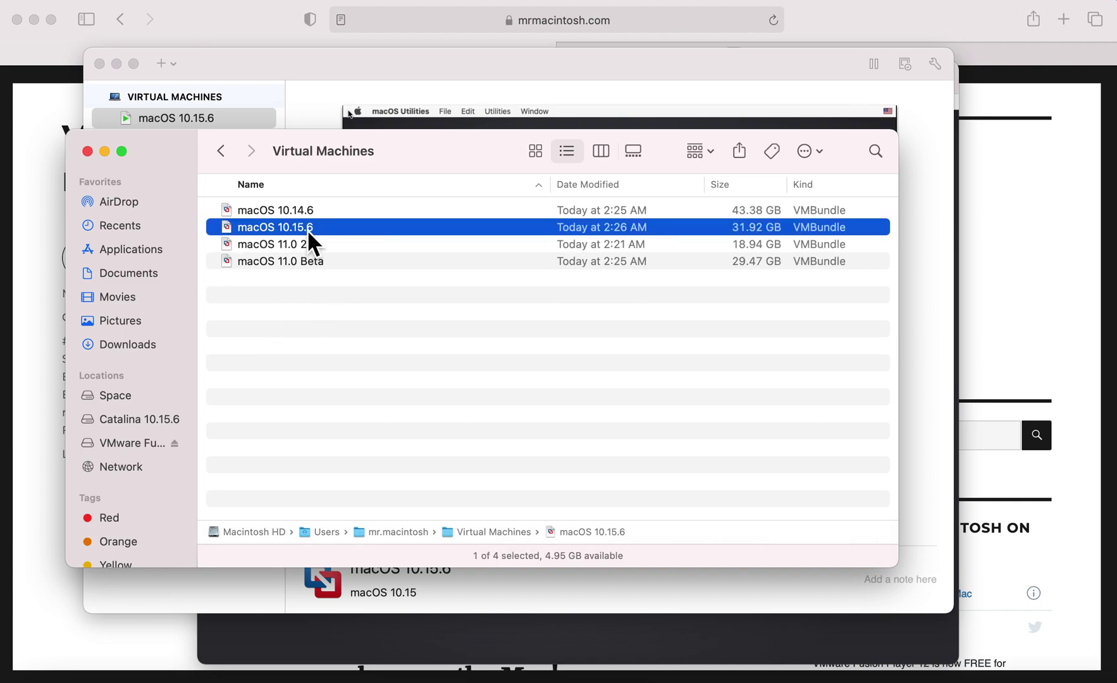
right_click(307, 229)
click(337, 274)
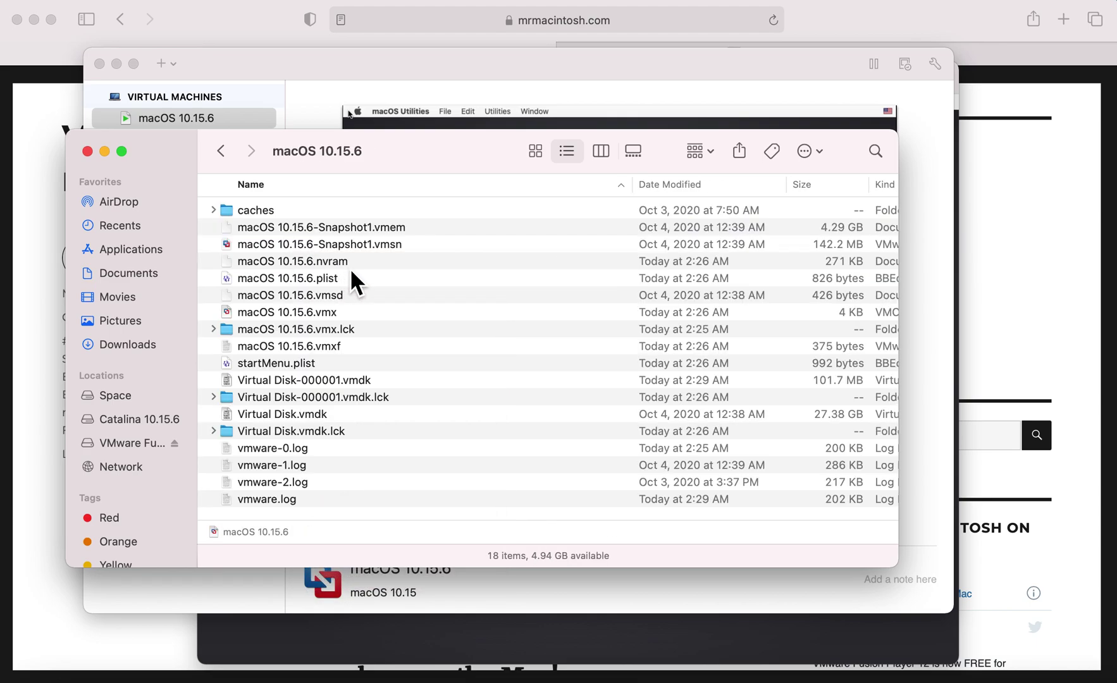
Step: Open macOS 10.15.6.vmx in BBEdit to examine its macosguest.forceRecoveryModeInstall entry, and put the editor window away
click(360, 313)
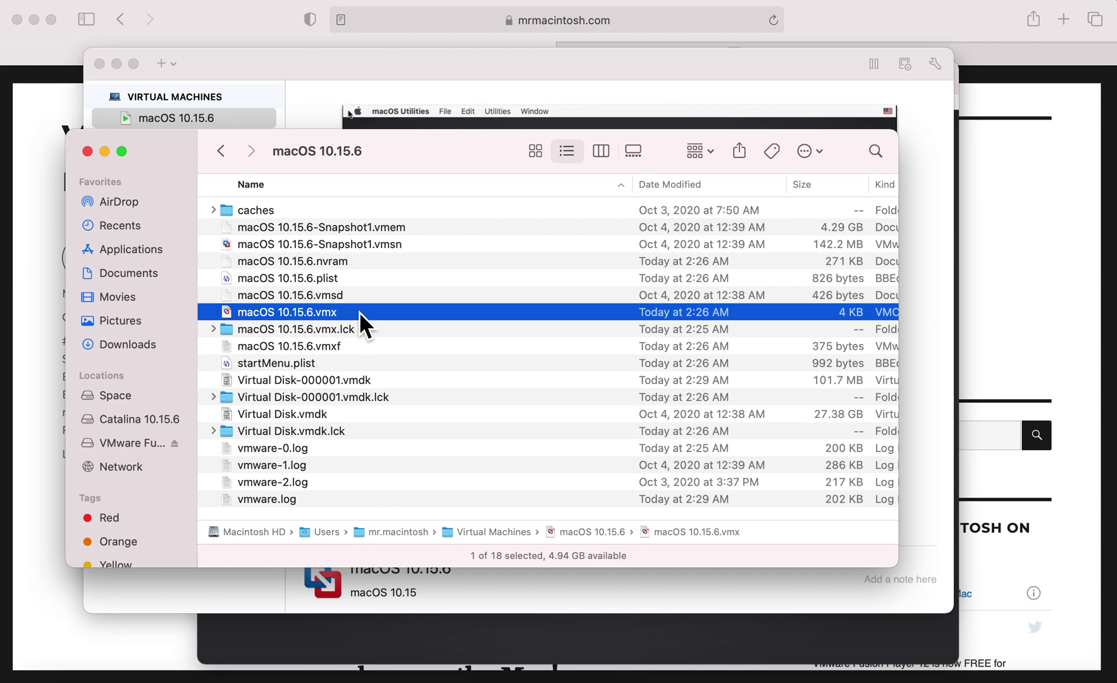
right_click(310, 315)
click(309, 301)
right_click(303, 311)
mouse_move(351, 341)
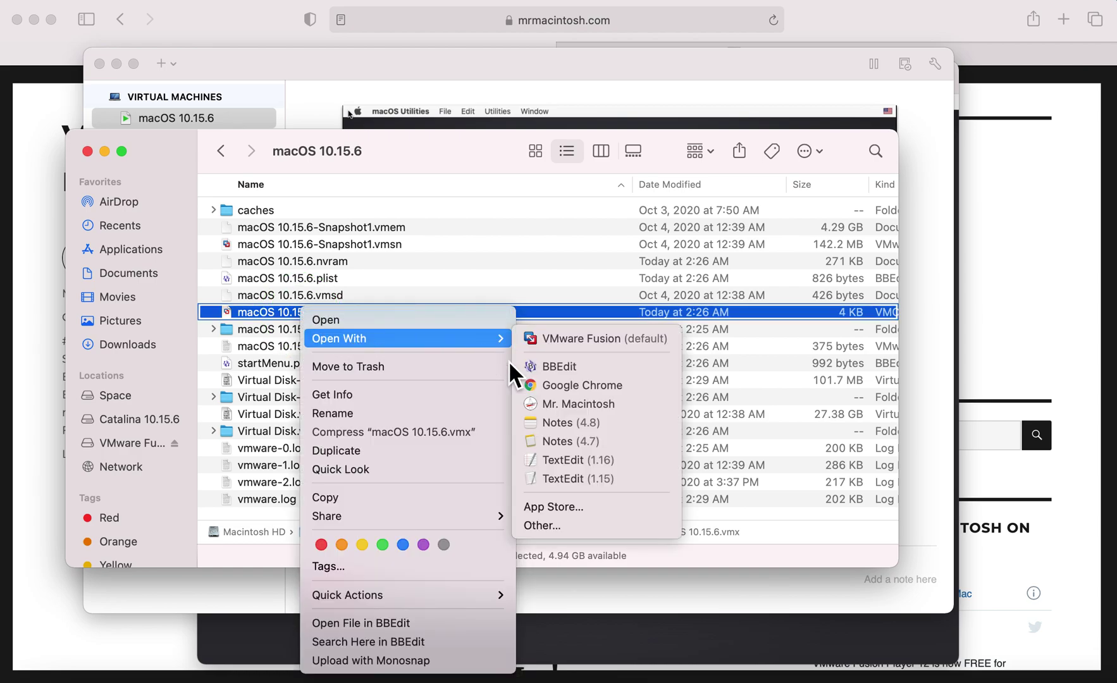
click(559, 367)
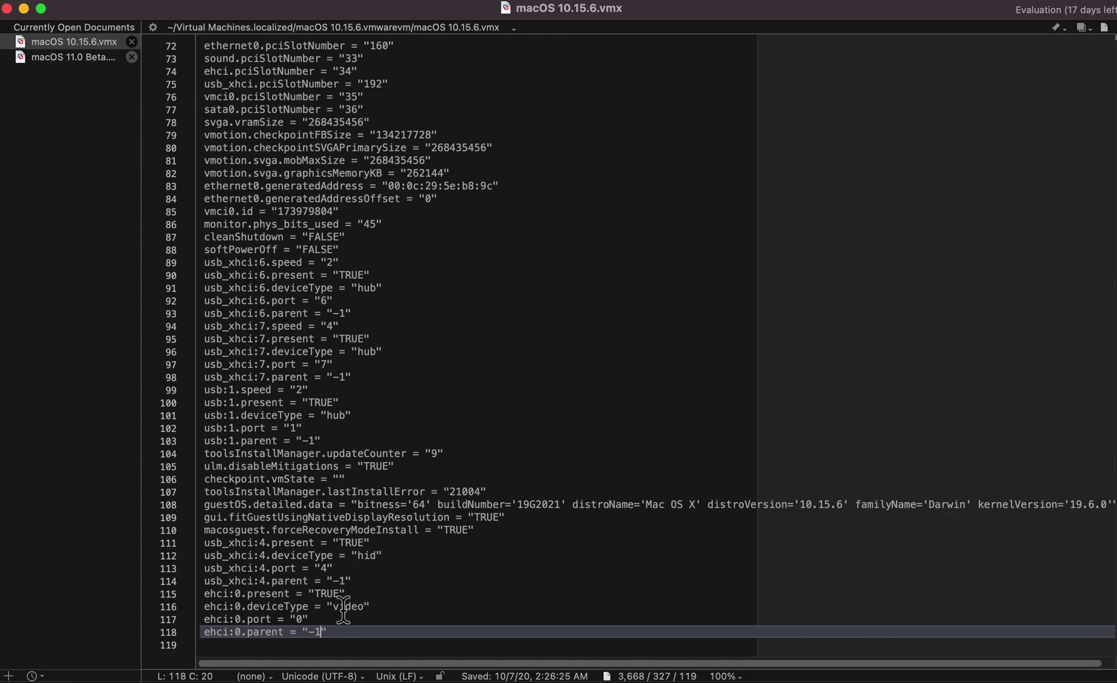
key(Right)
click(28, 10)
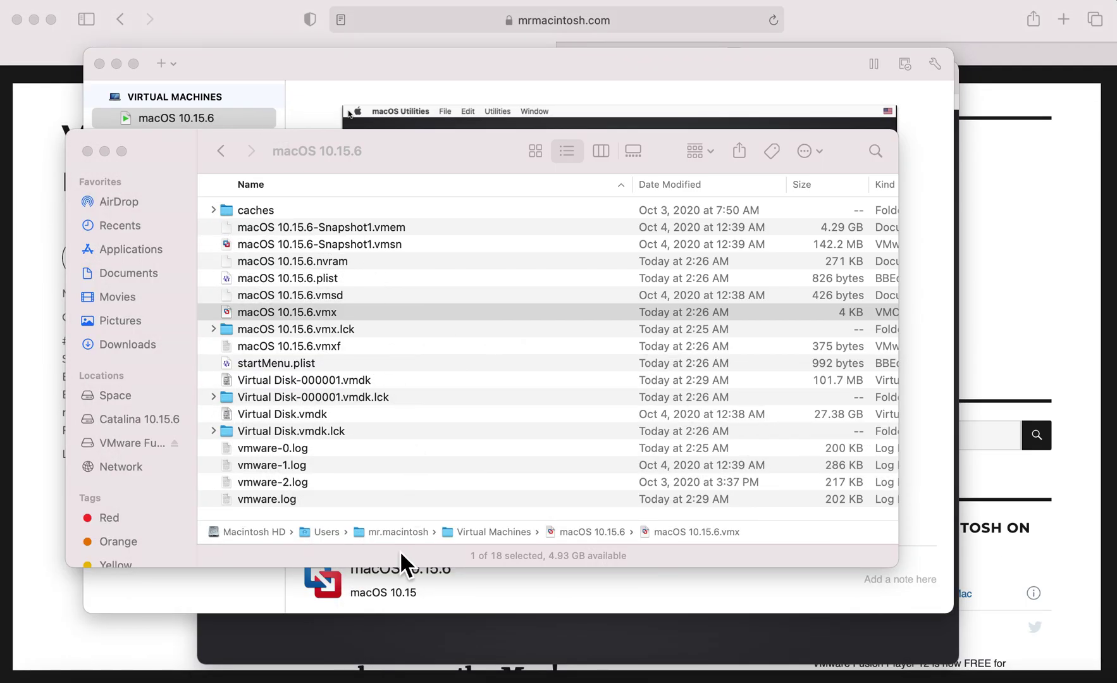
Step: Switch to the running macOS 10.15.6 virtual machine window and shut the guest down from macOS Utilities
click(308, 591)
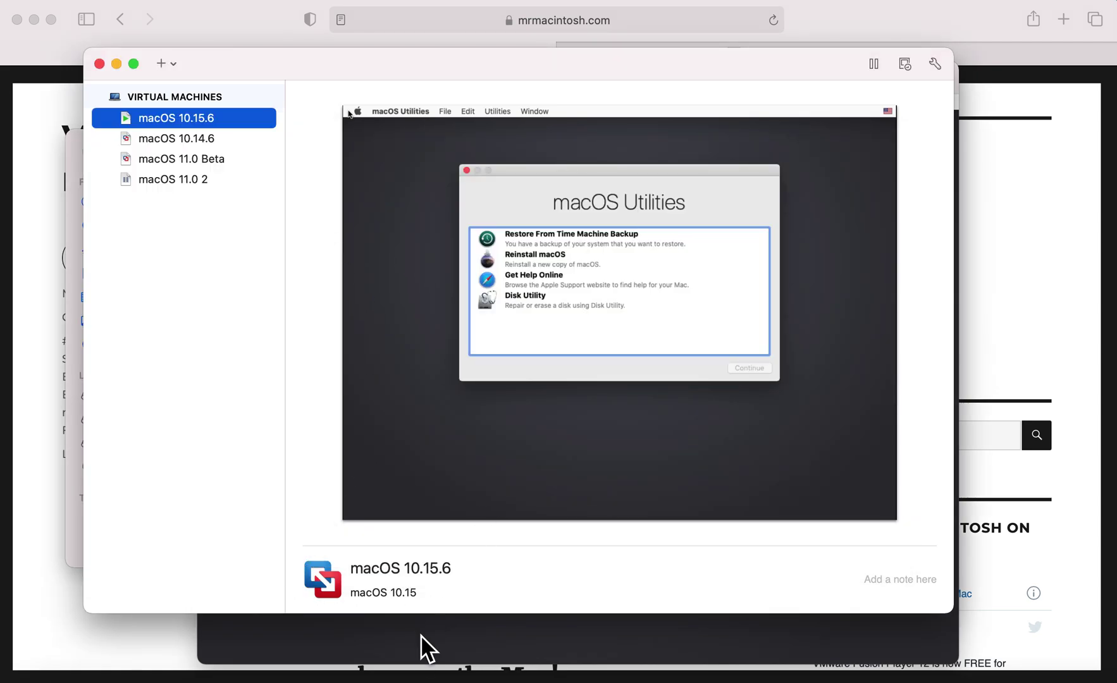
click(421, 629)
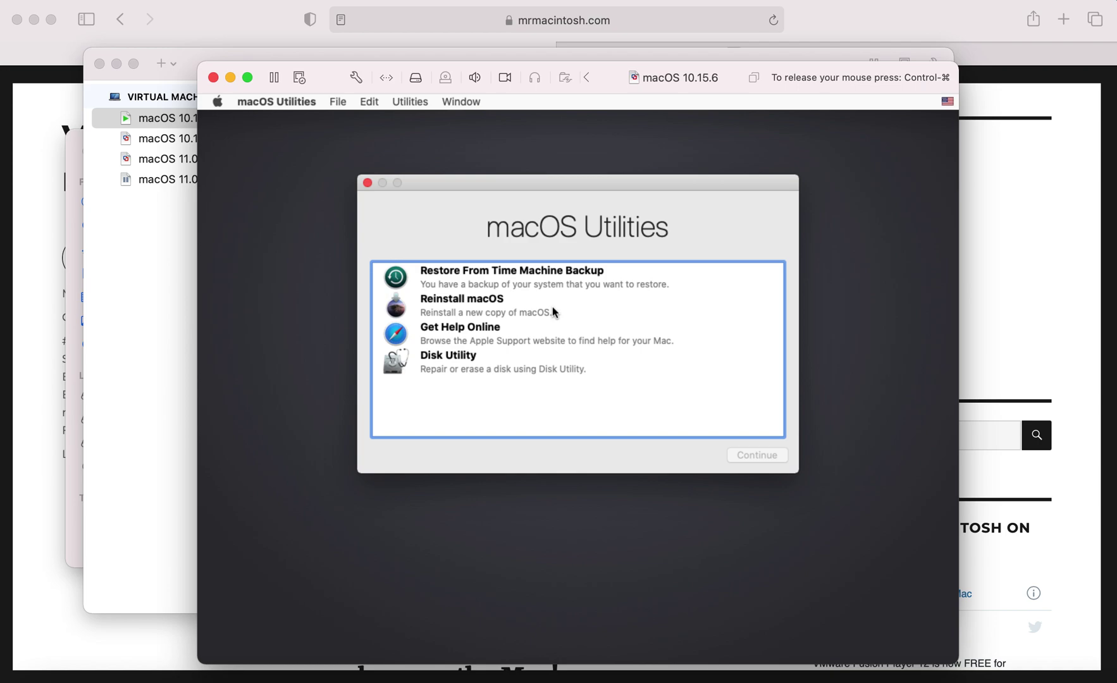
click(218, 101)
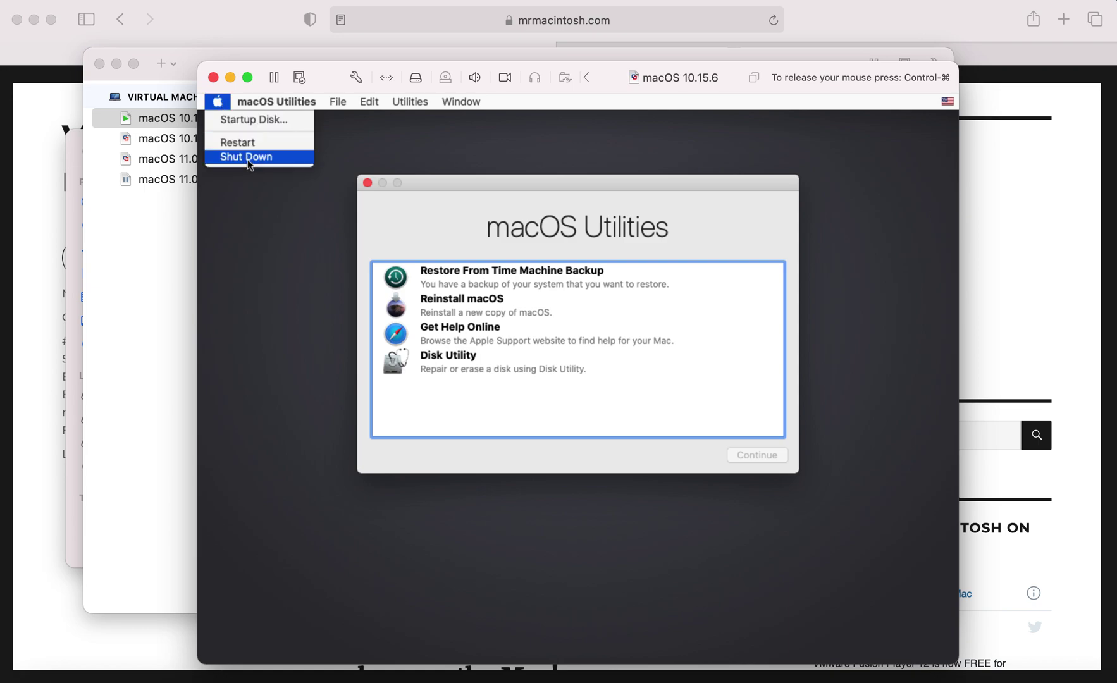
click(250, 158)
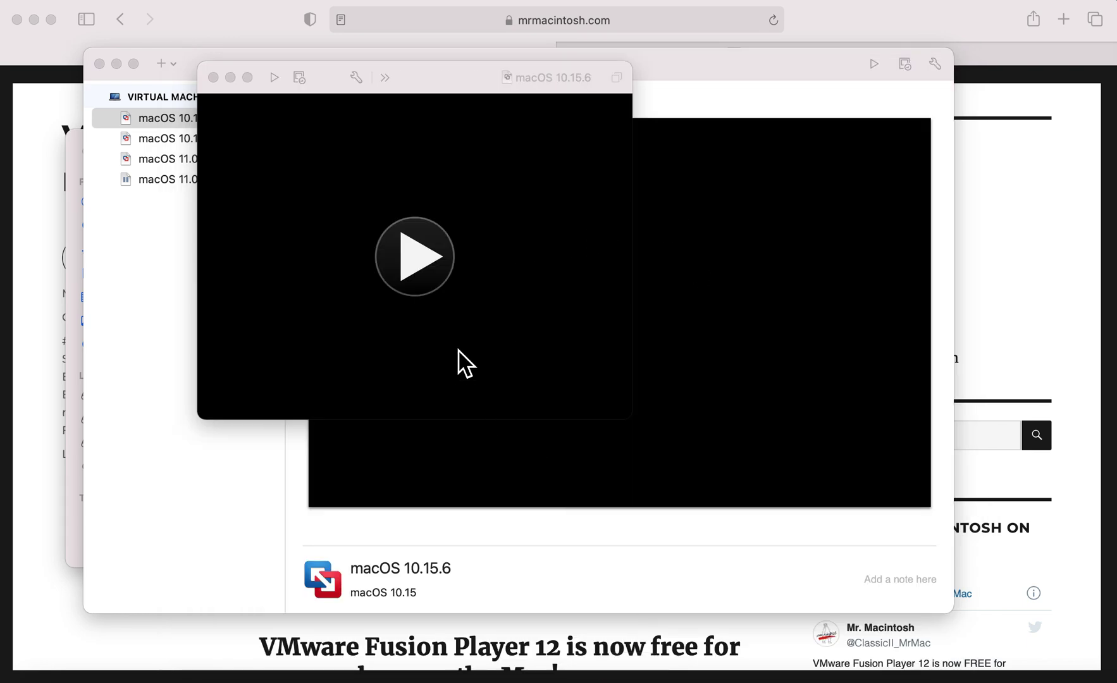
click(451, 168)
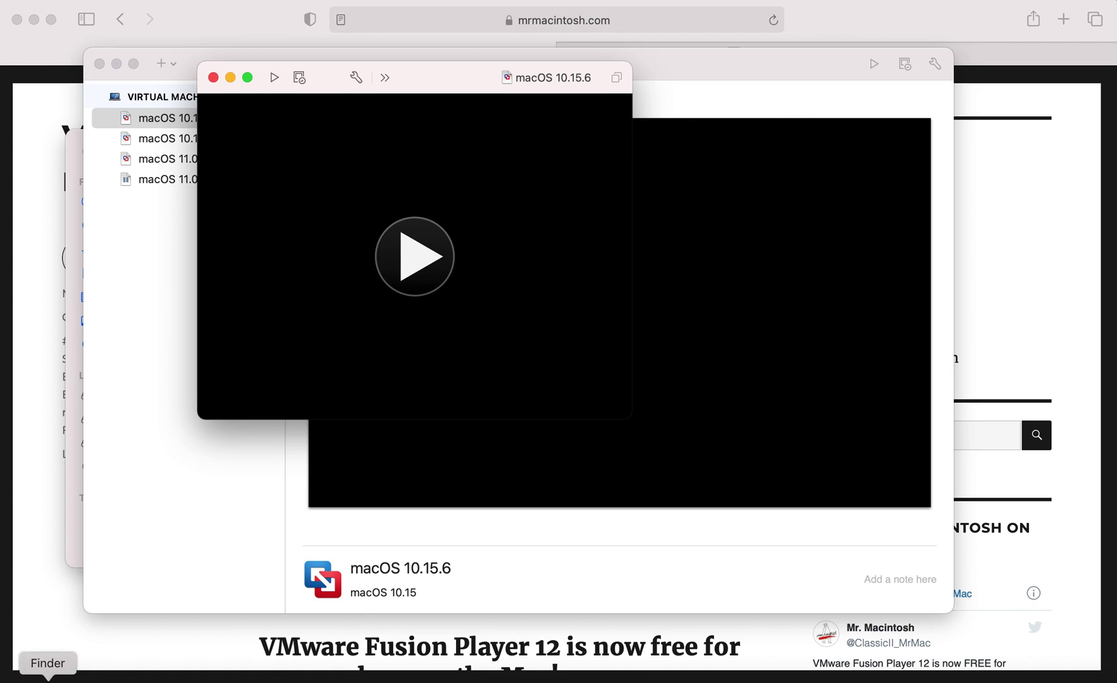
Step: Return to the macOS 10.15.6 package in Finder and reopen macOS 10.15.6.vmx in BBEdit
click(48, 679)
right_click(354, 315)
mouse_move(407, 349)
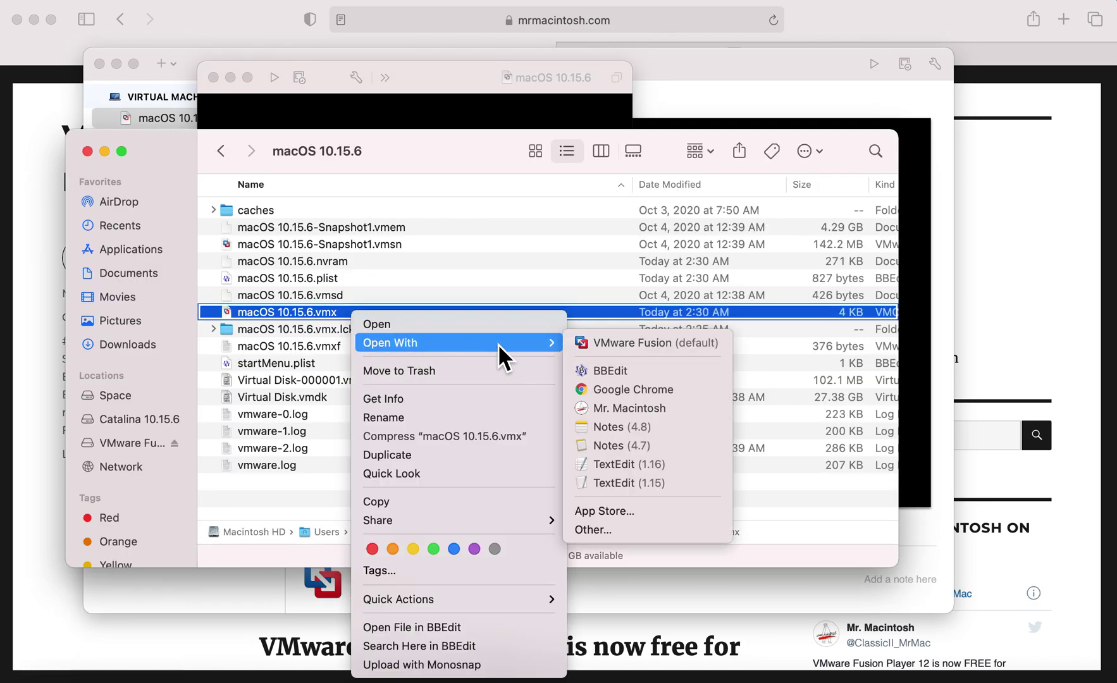
click(619, 371)
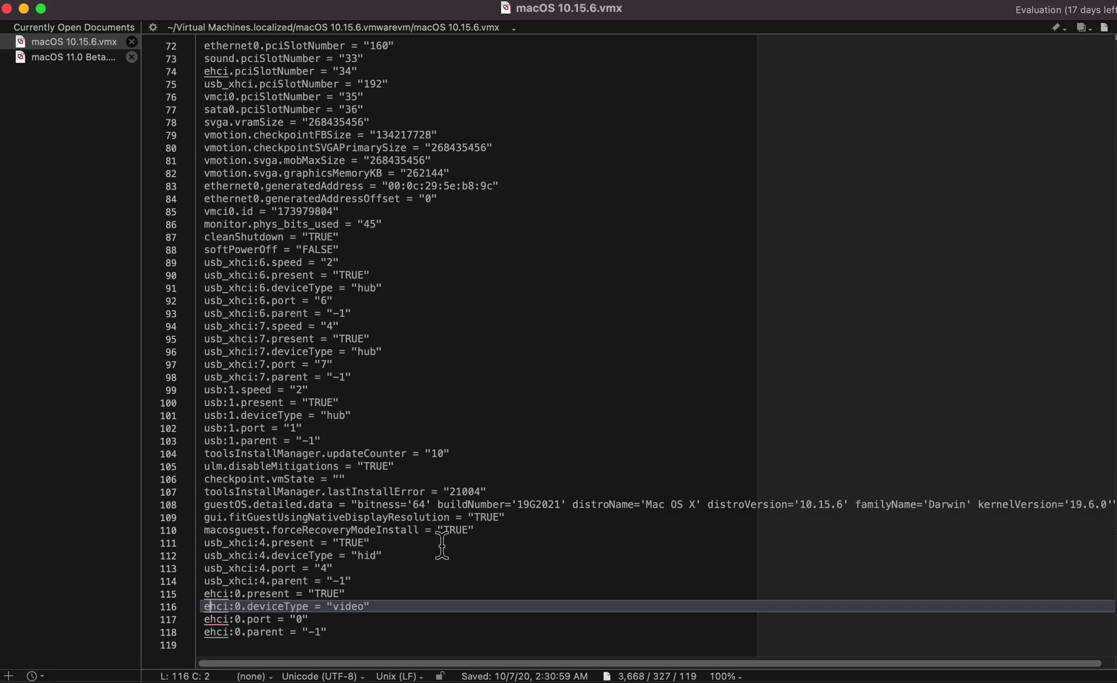
Step: Delete the macosguest.forceRecoveryModeInstall = "TRUE" line from macOS 10.15.6.vmx, save the file and put the editor away
drag(475, 530, 202, 532)
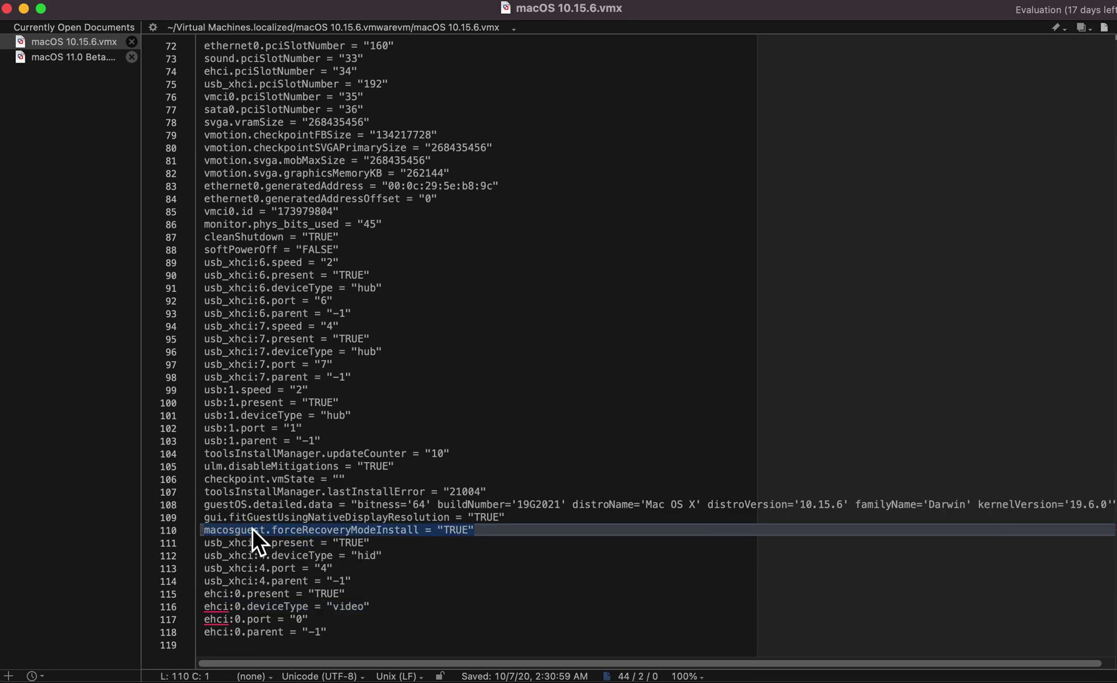
key(BackSpace)
key(BackSpace)
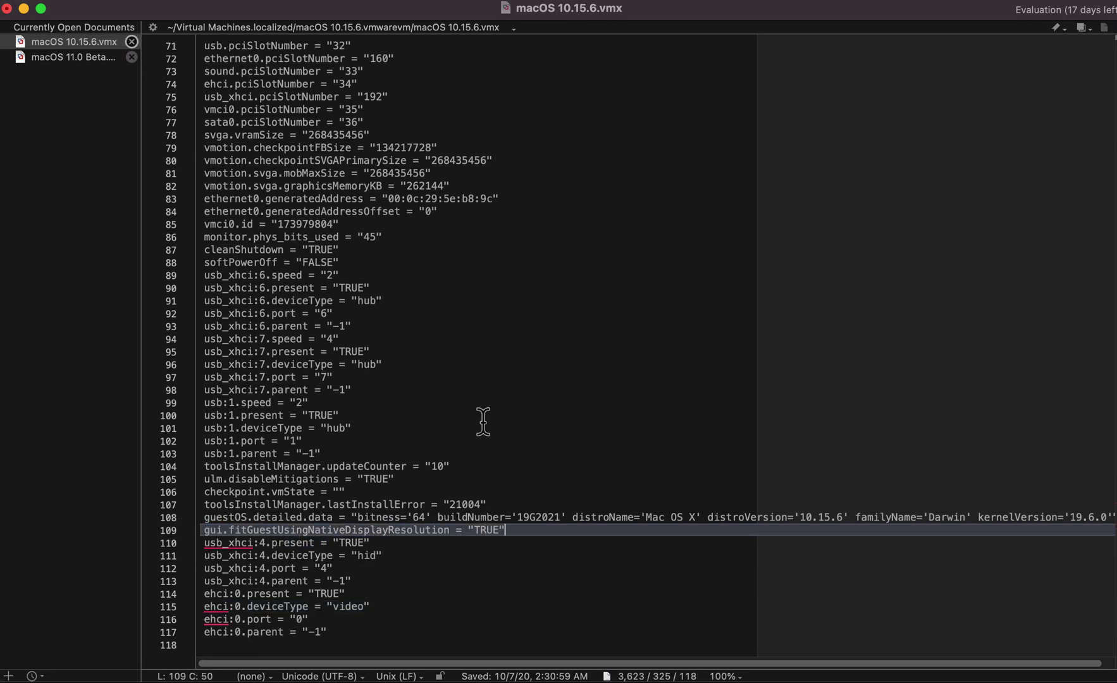
key(super+s)
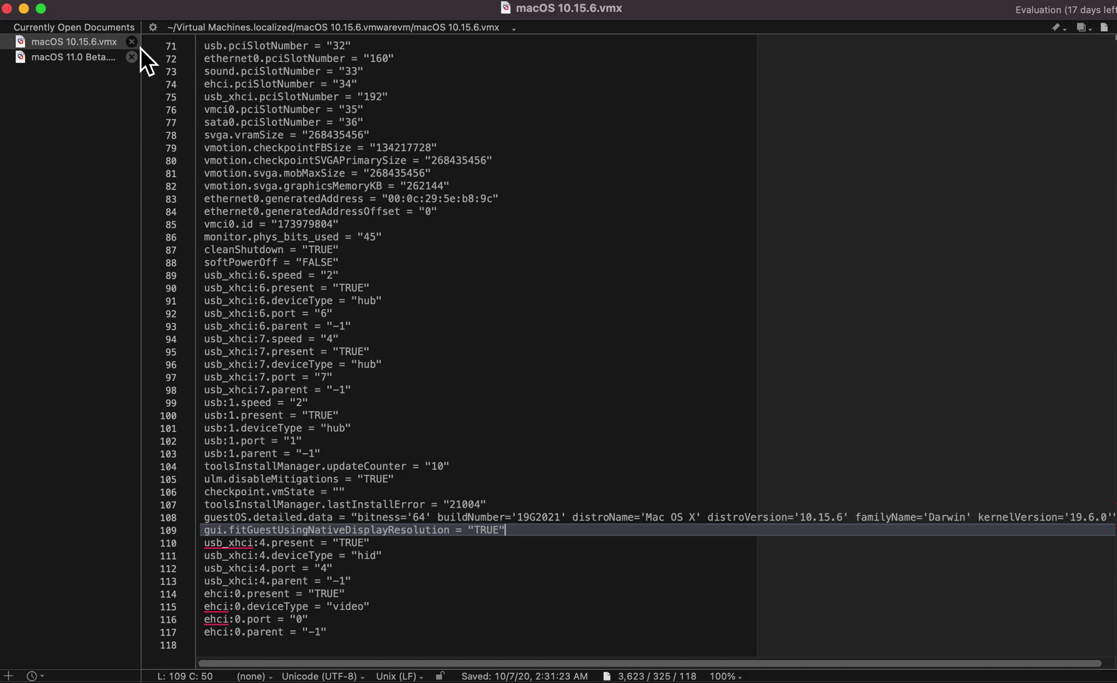
click(69, 9)
click(215, 271)
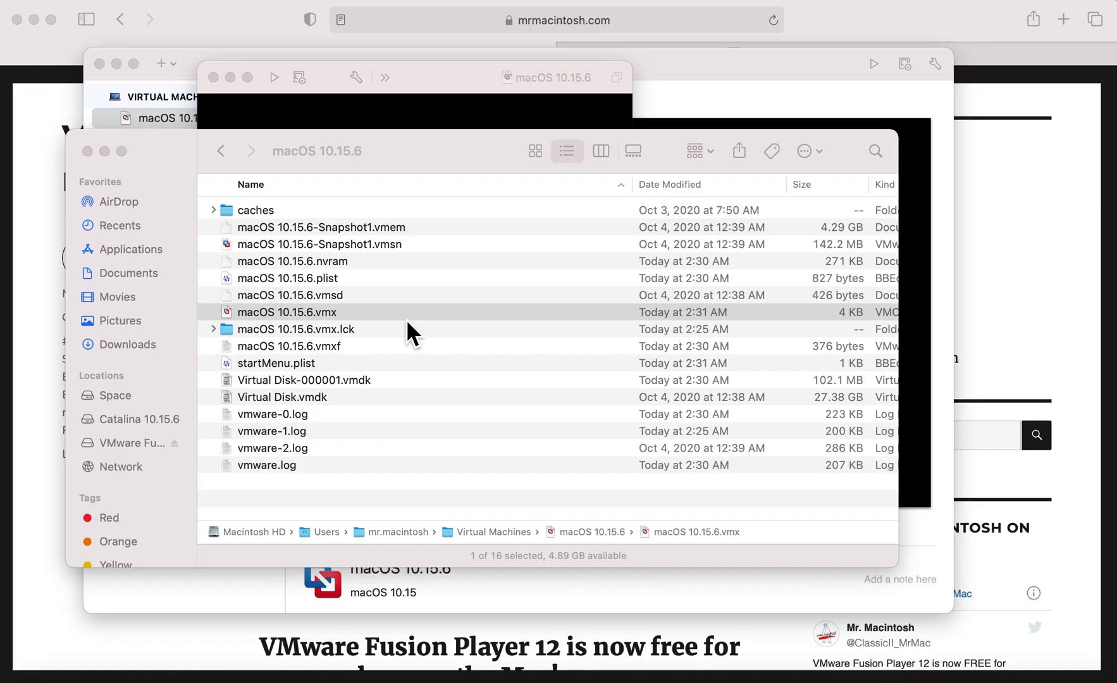
Step: Move macOS 10.15.6.nvram from the virtual machine's package to the Trash
click(366, 264)
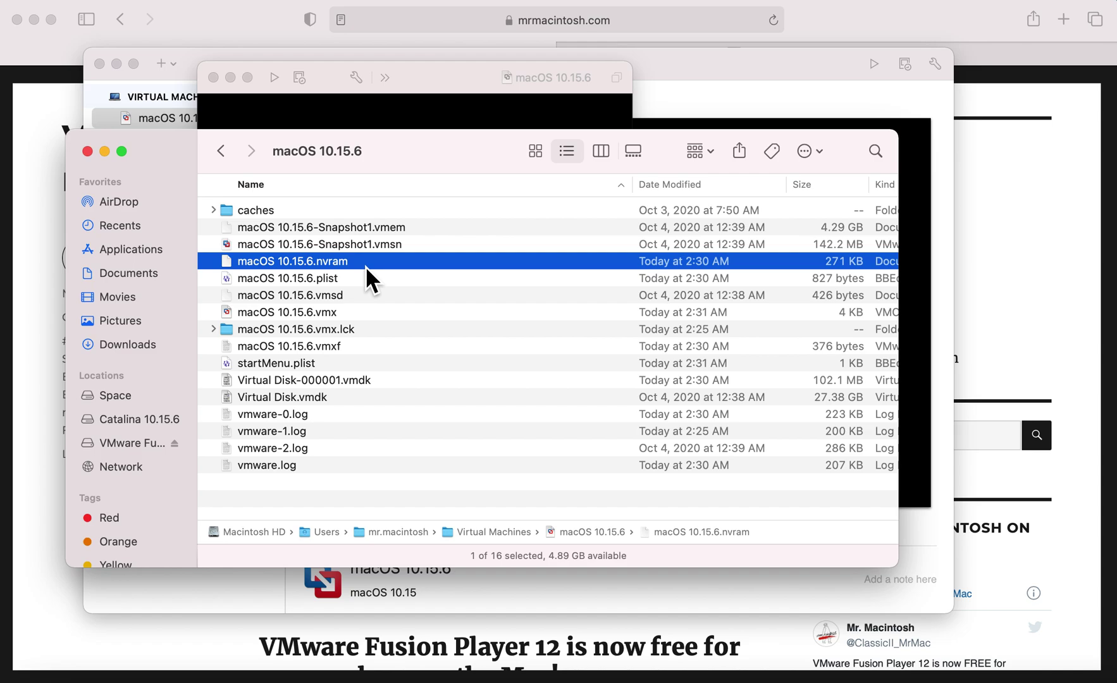
right_click(365, 265)
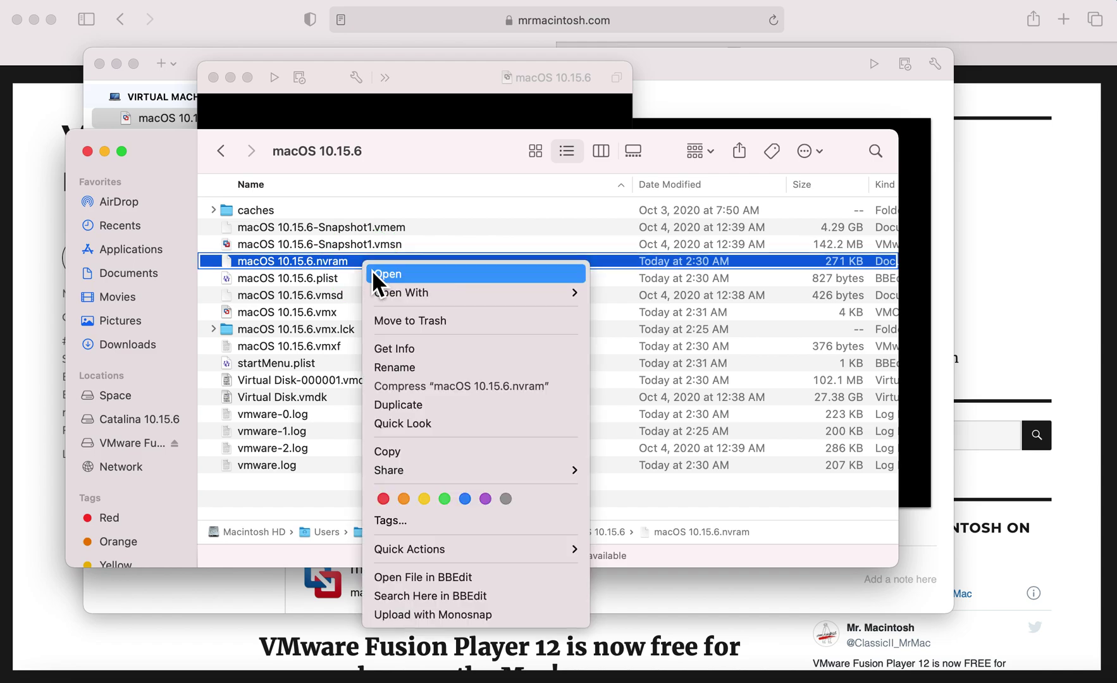
click(399, 320)
Step: Start the macOS 10.15.6 virtual machine and enlarge its window while it boots
click(318, 97)
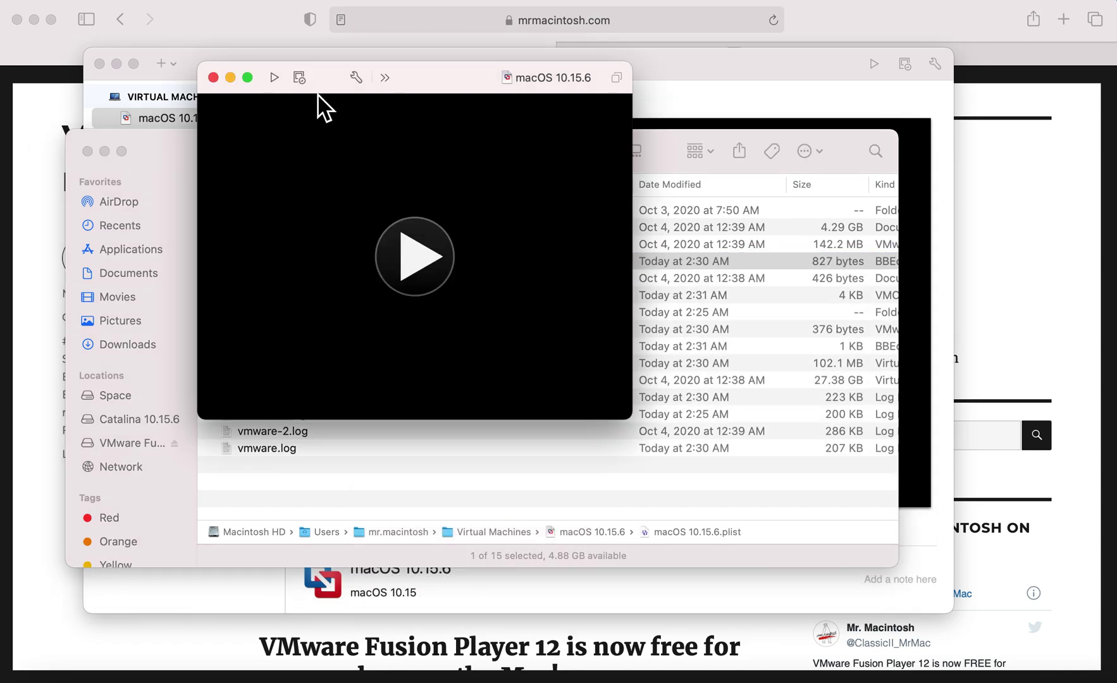
click(436, 253)
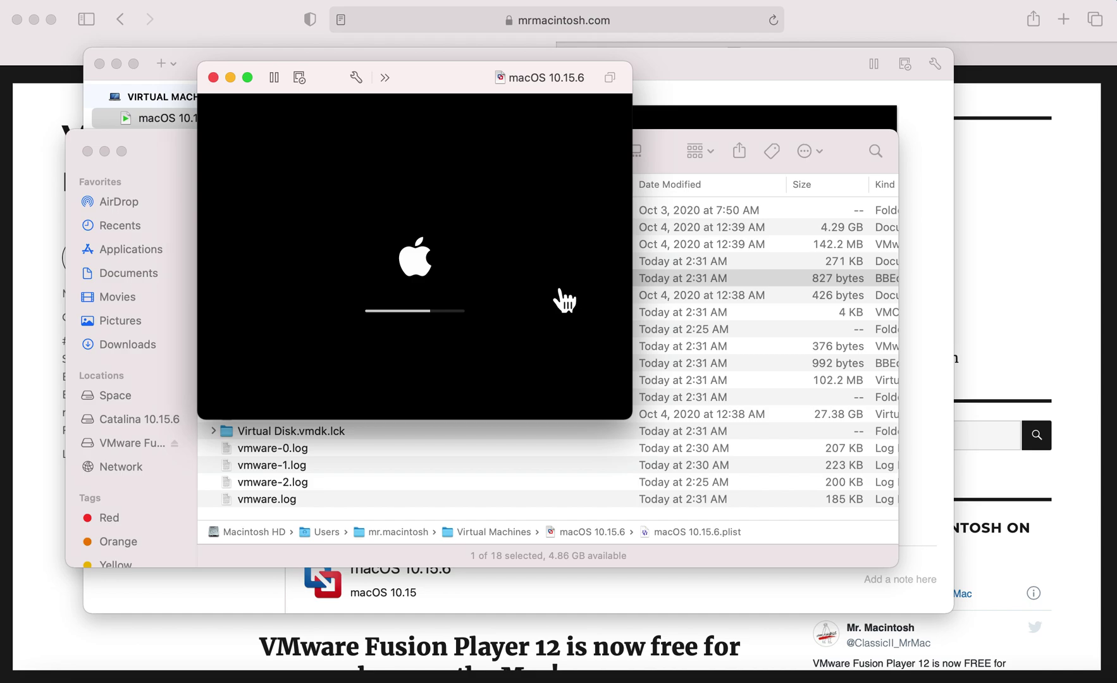
drag(452, 76, 935, 312)
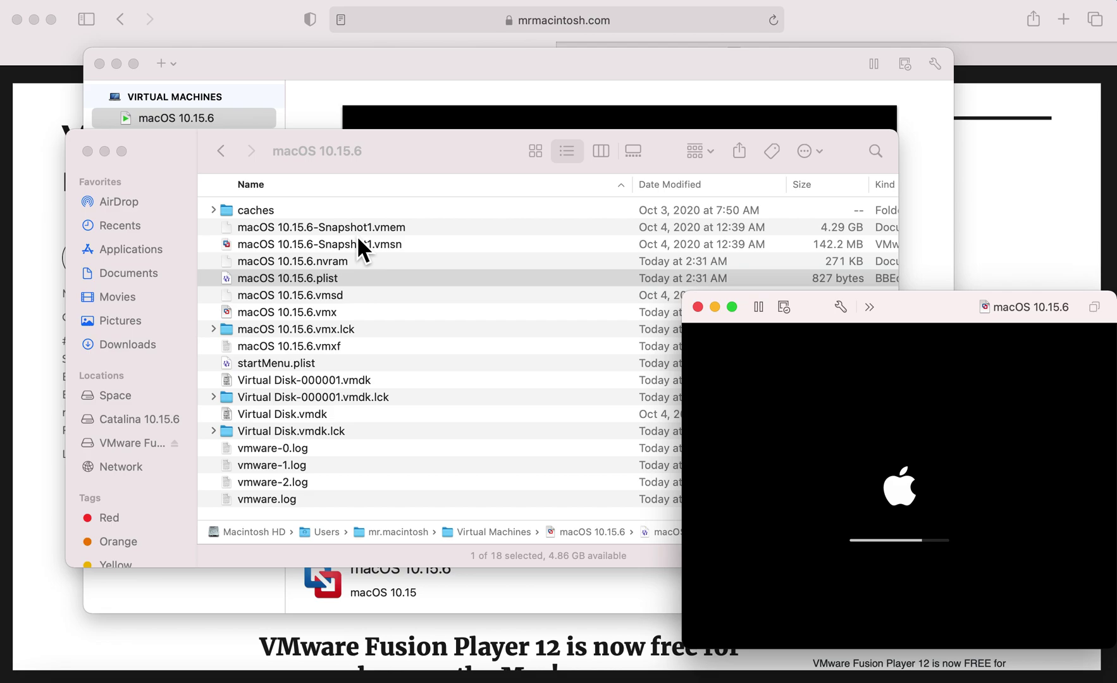
click(392, 162)
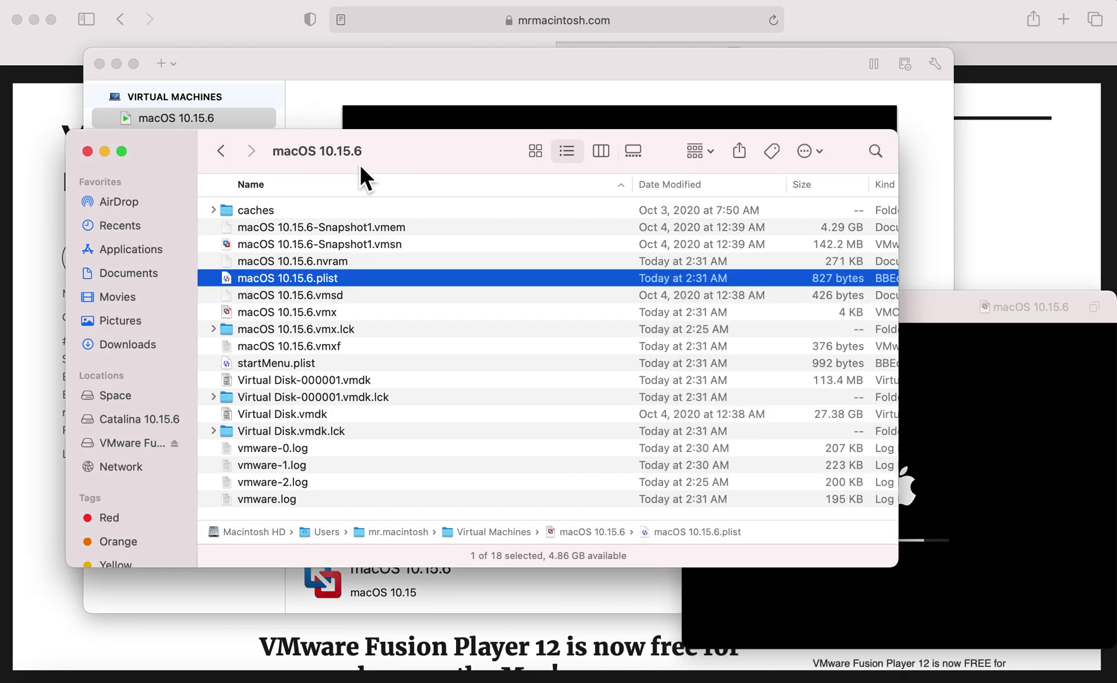
mouse_move(359, 163)
drag(949, 317, 454, 23)
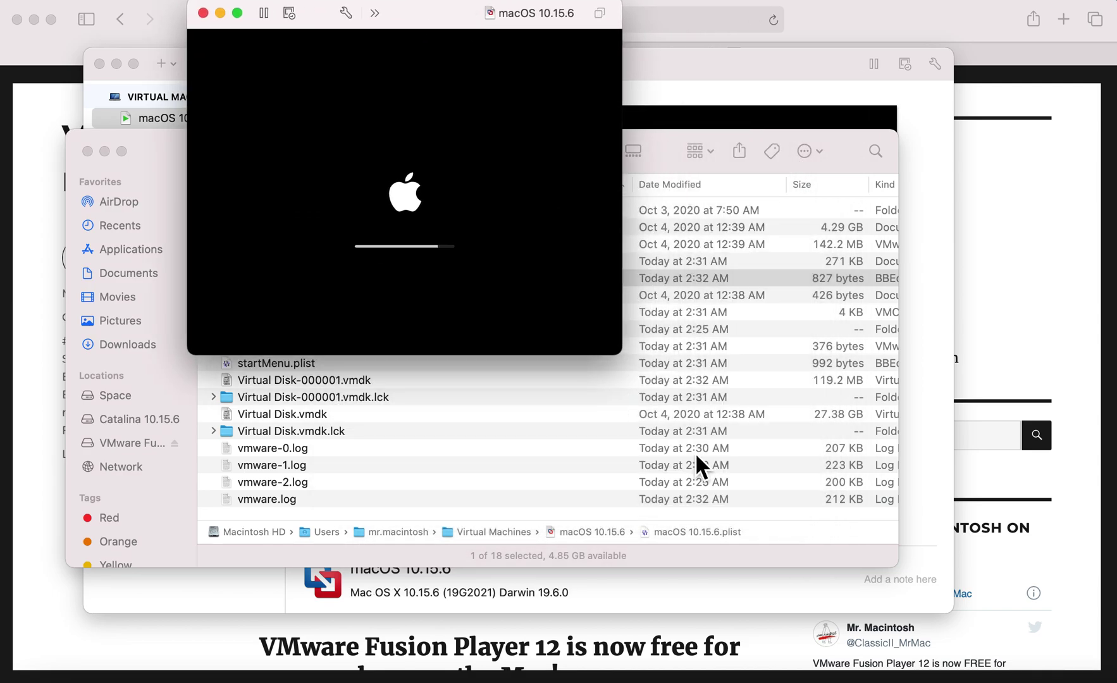
drag(623, 358, 900, 577)
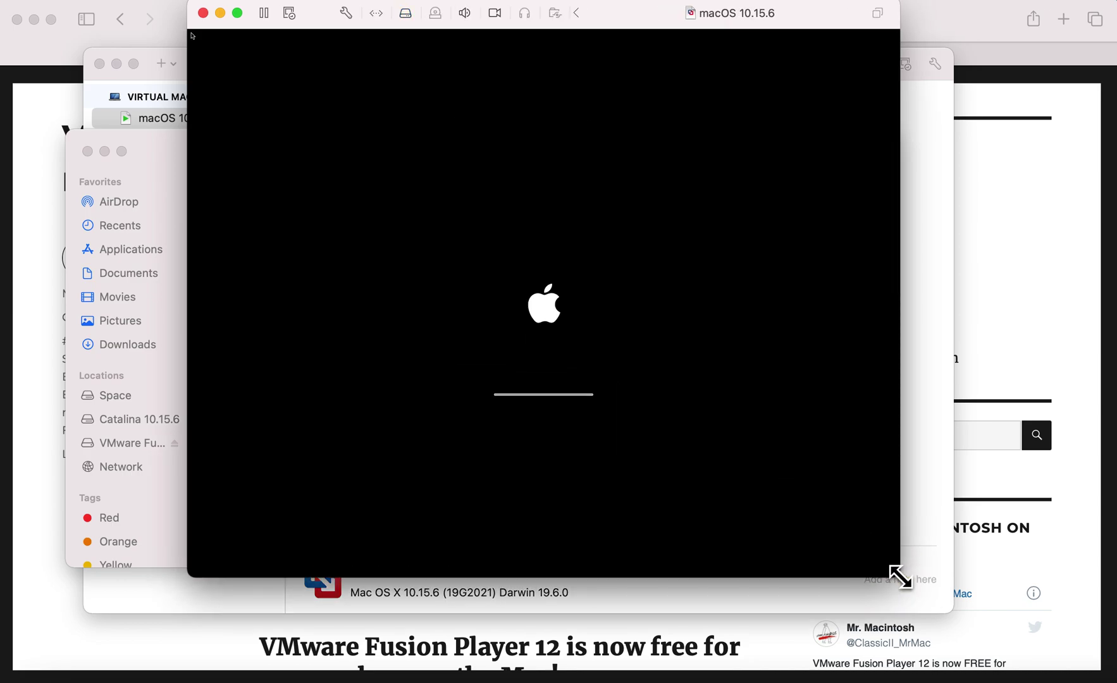